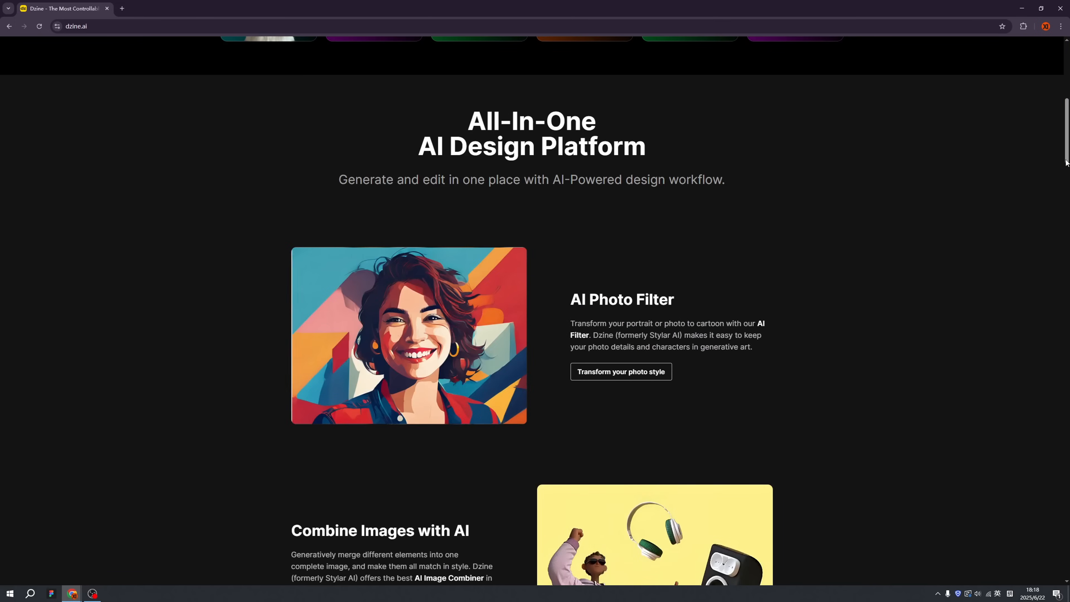
- Look through the Dzine landing page's features and reviews, and enter the workspace home with the free start
left_click_drag(1067, 163, 1065, 197)
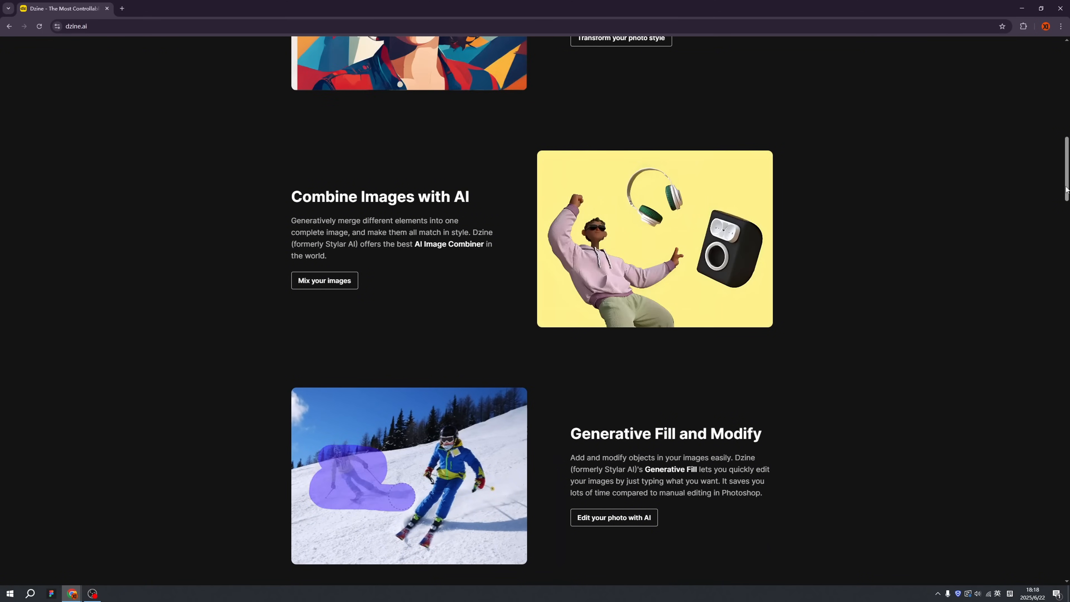
left_click_drag(1065, 193, 1050, 334)
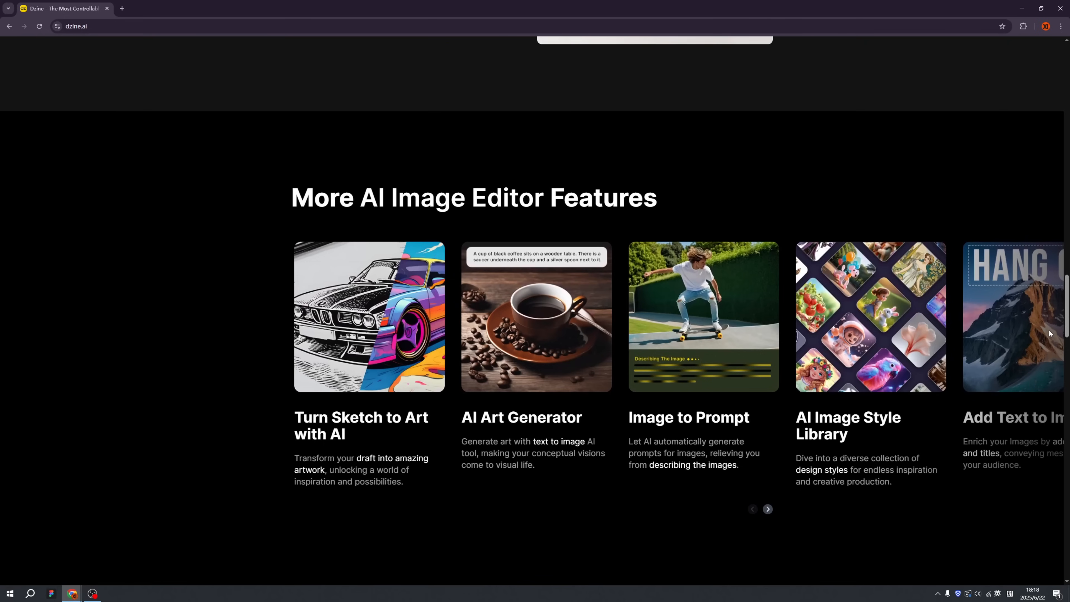
left_click_drag(1049, 334, 1038, 387)
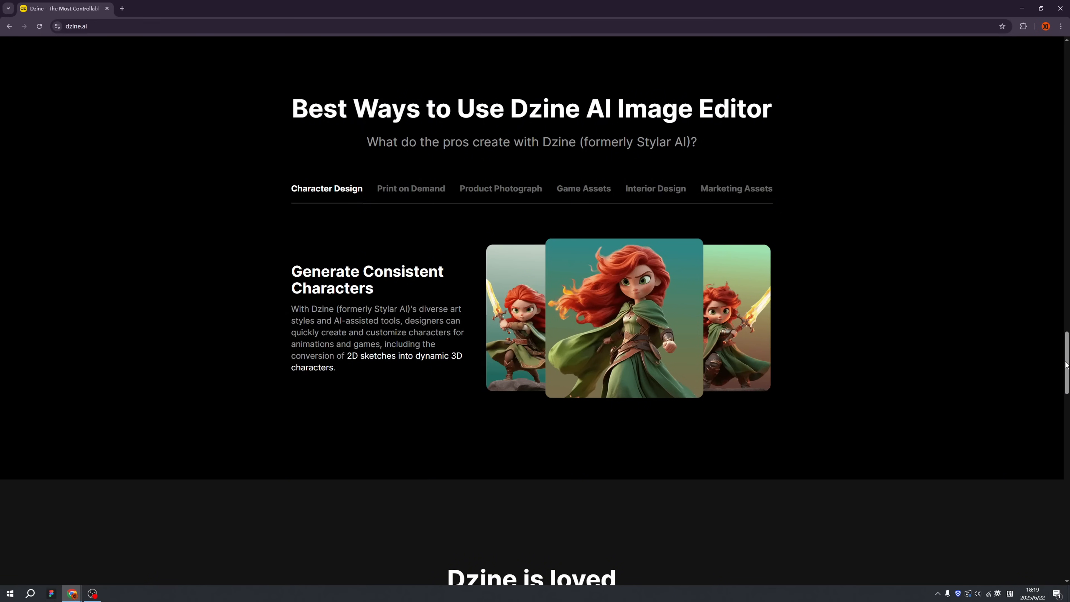
left_click_drag(1066, 364, 1061, 412)
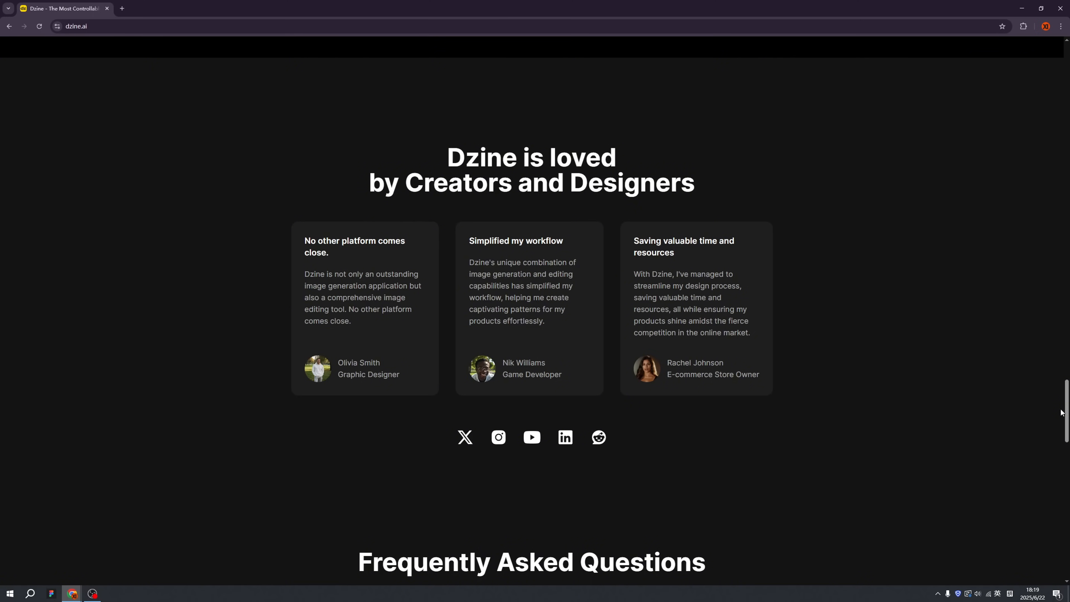
left_click_drag(1061, 412, 1066, 53)
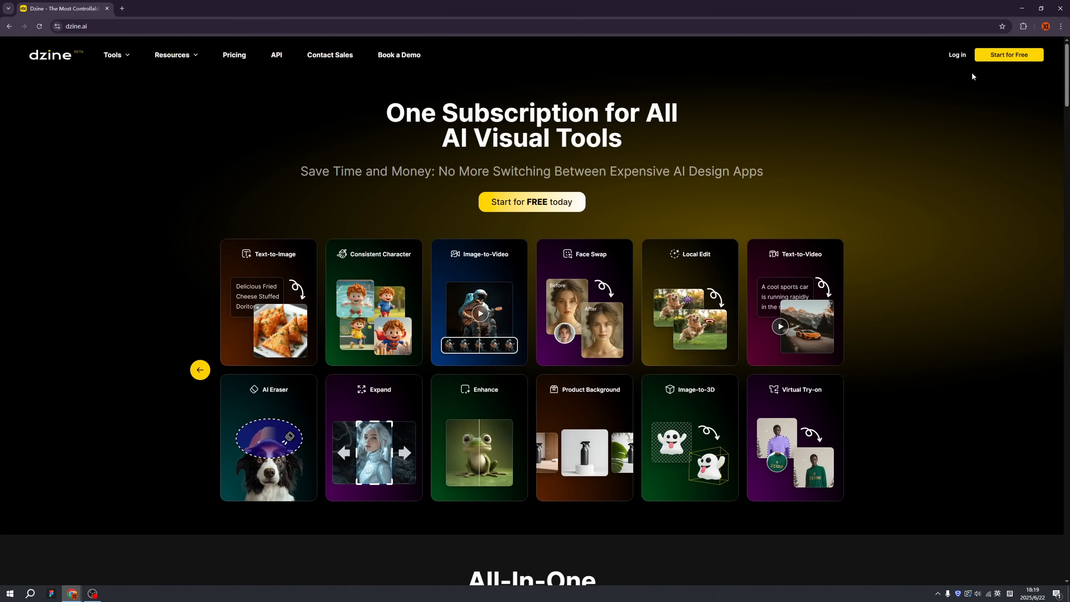
left_click(1004, 62)
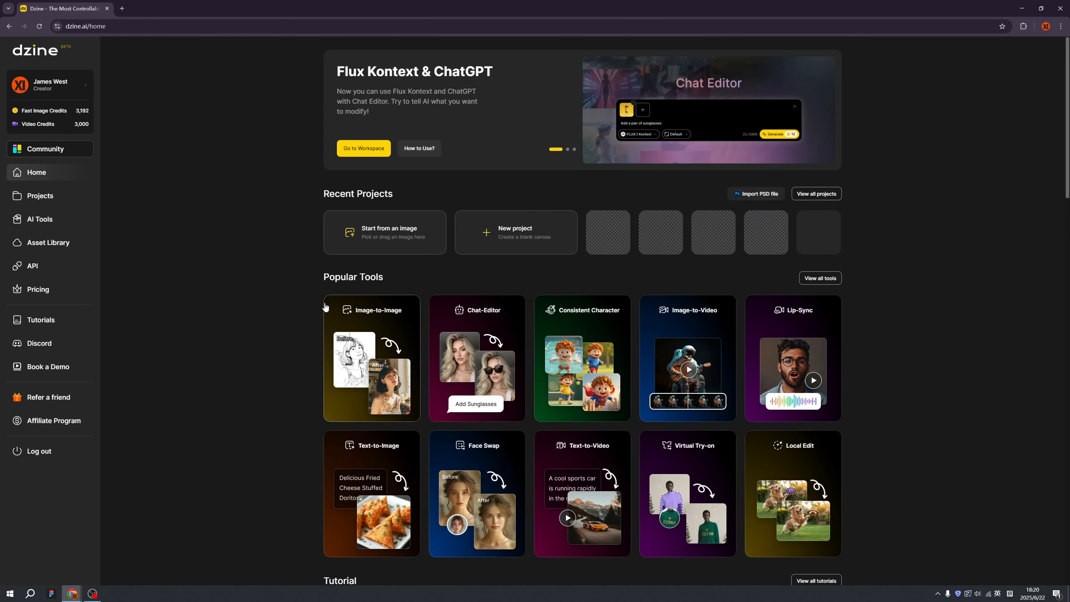
- Open the Text-to-Image tool from the popular tools in a new canvas project
scroll(711, 227, "down", 3)
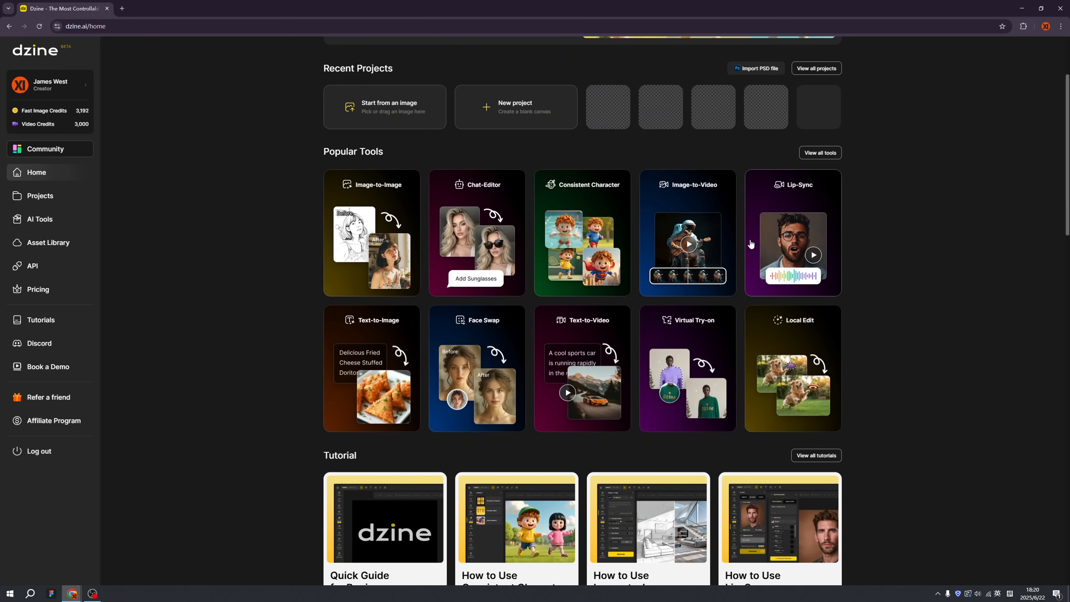
scroll(741, 245, "down", 1)
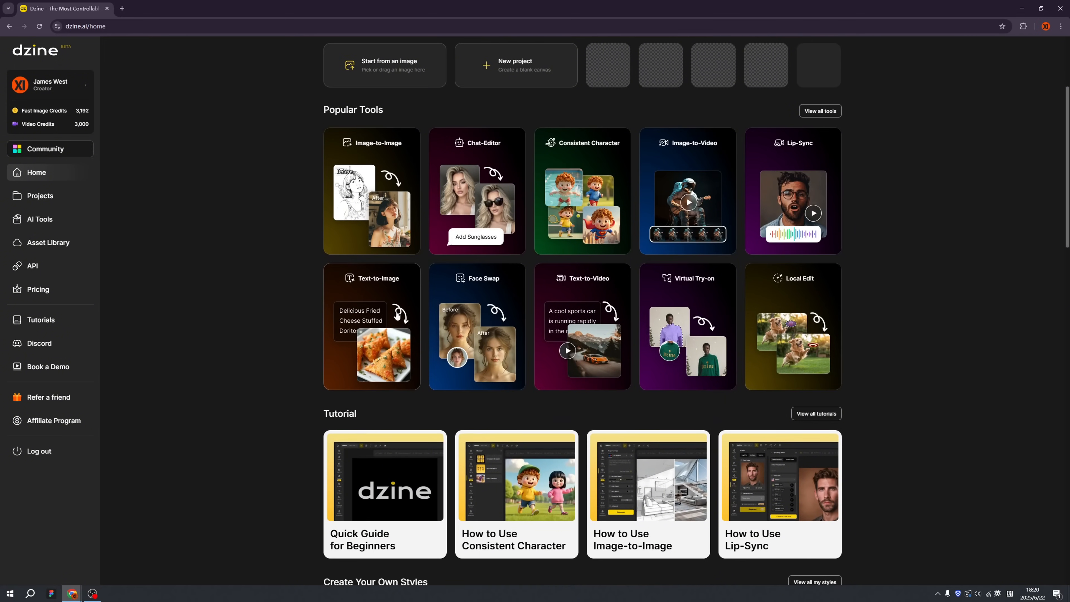
left_click(368, 286)
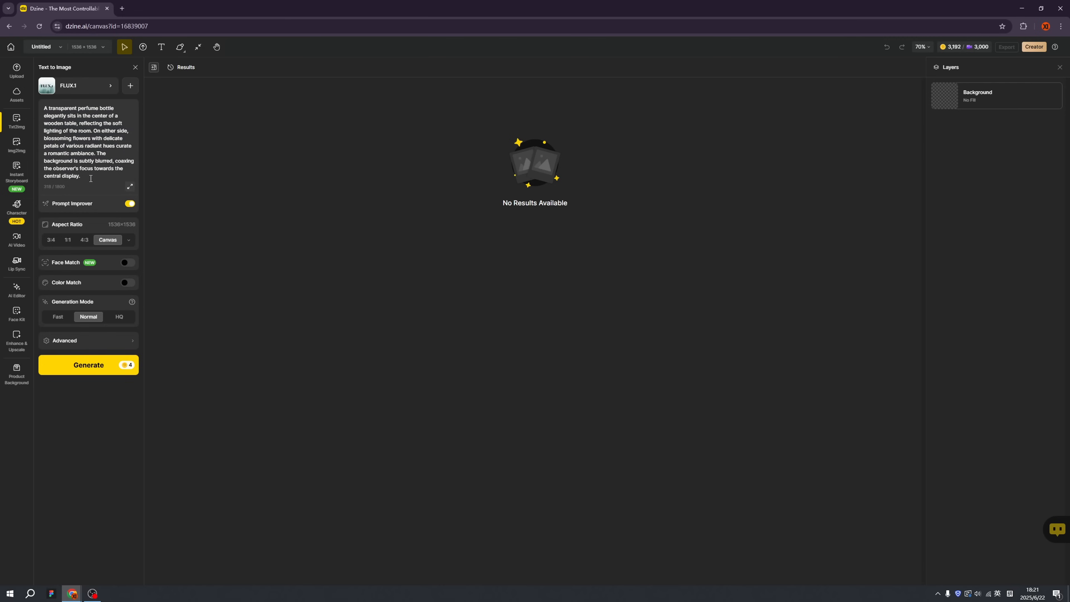
left_click(100, 156)
key("ctrl+a")
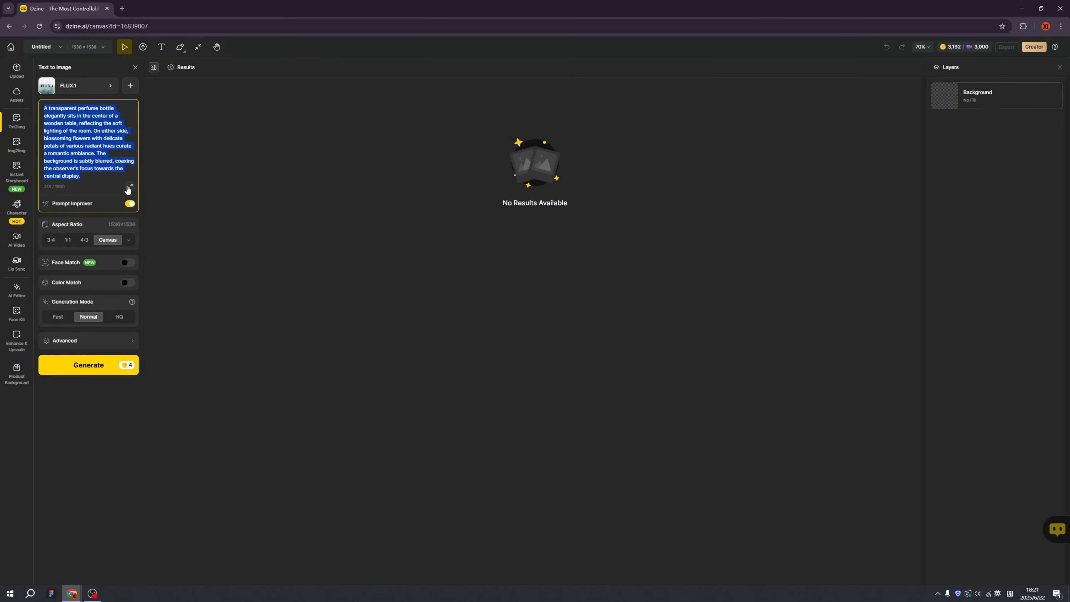
left_click(130, 186)
left_click_drag(608, 274, 398, 237)
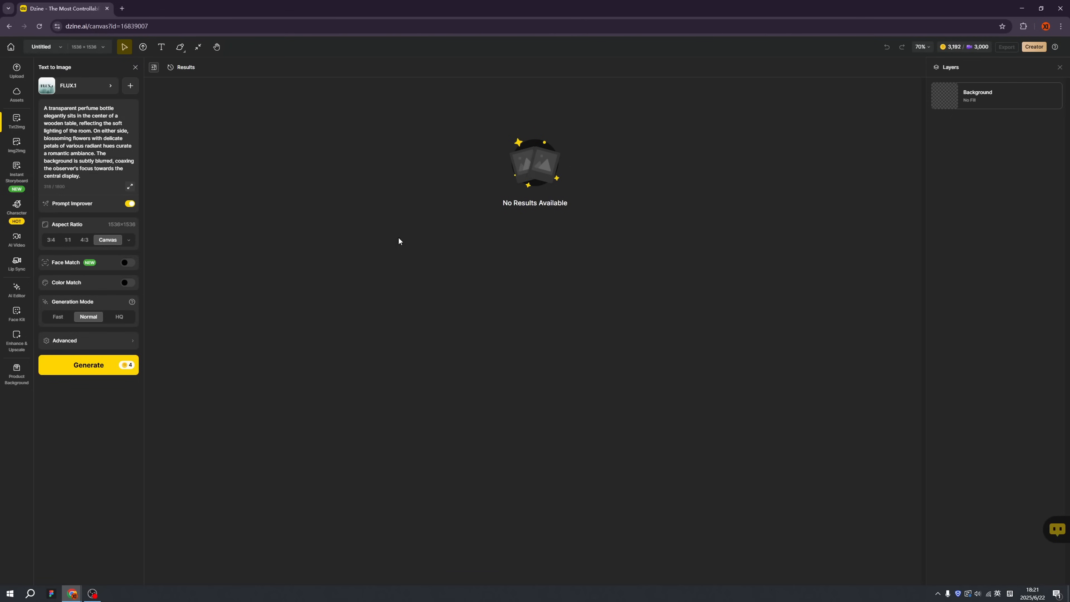
- Change the generation style to Blurry Selfie
left_click(84, 91)
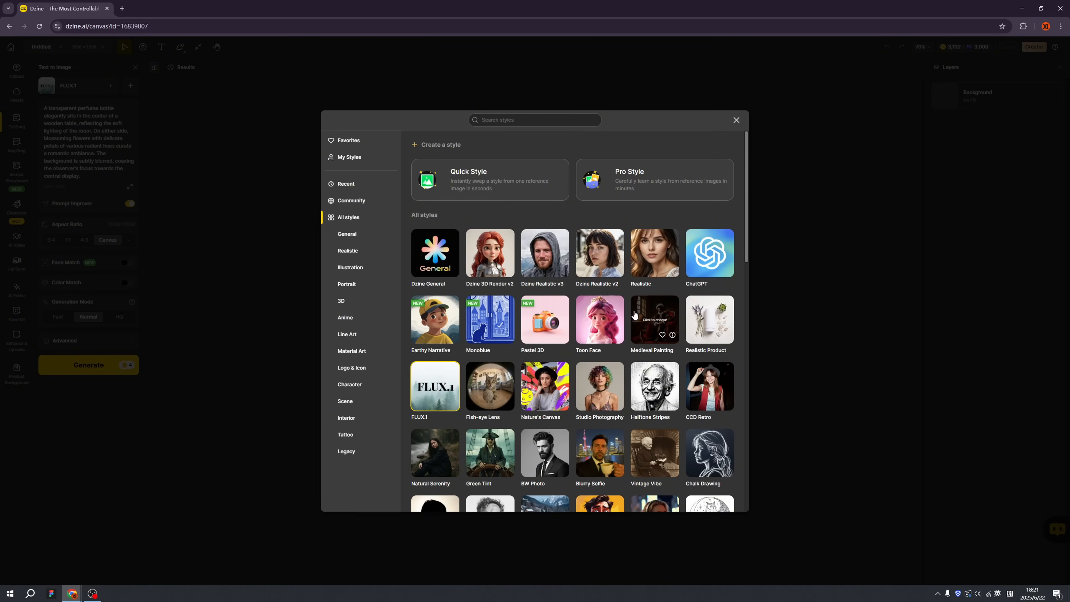
scroll(632, 314, "down", 4)
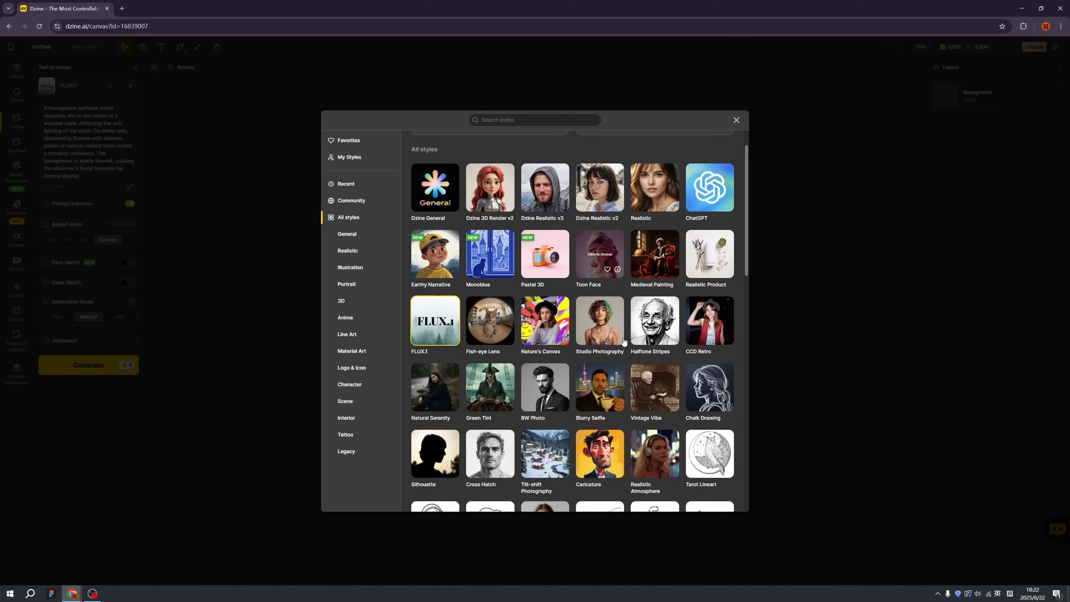
left_click(610, 276)
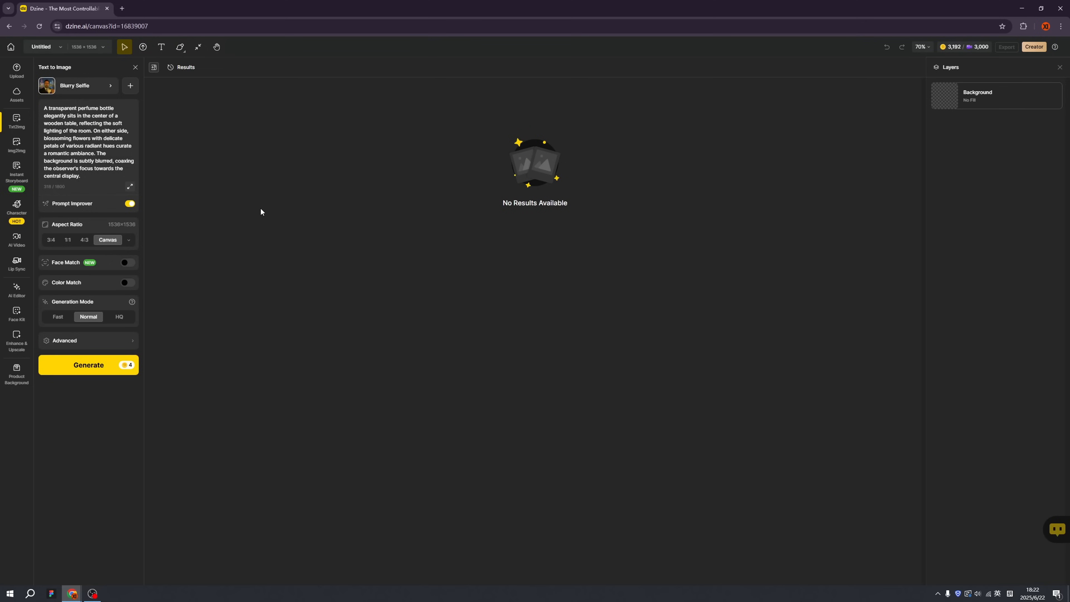
- Replace the whole sample prompt with "A girl with headphone in the street of new york"
left_click(130, 186)
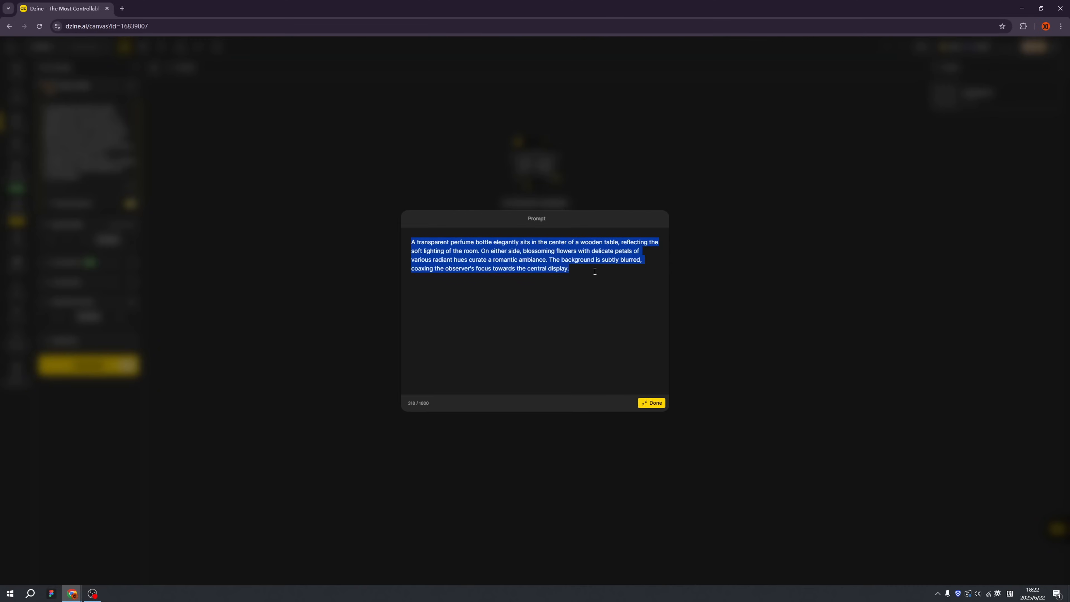
type("A girl with headphone in the street of new")
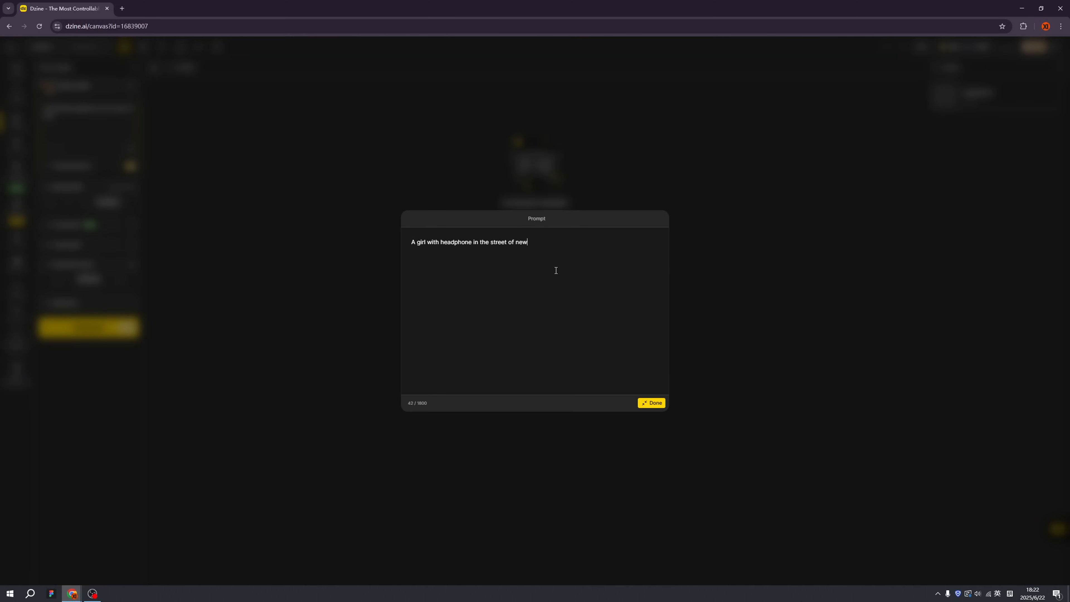
type(" york")
left_click(653, 403)
- Switch Prompt Improver off and on again, and set the aspect ratio to the Instagram 4:5 preset
left_click(129, 166)
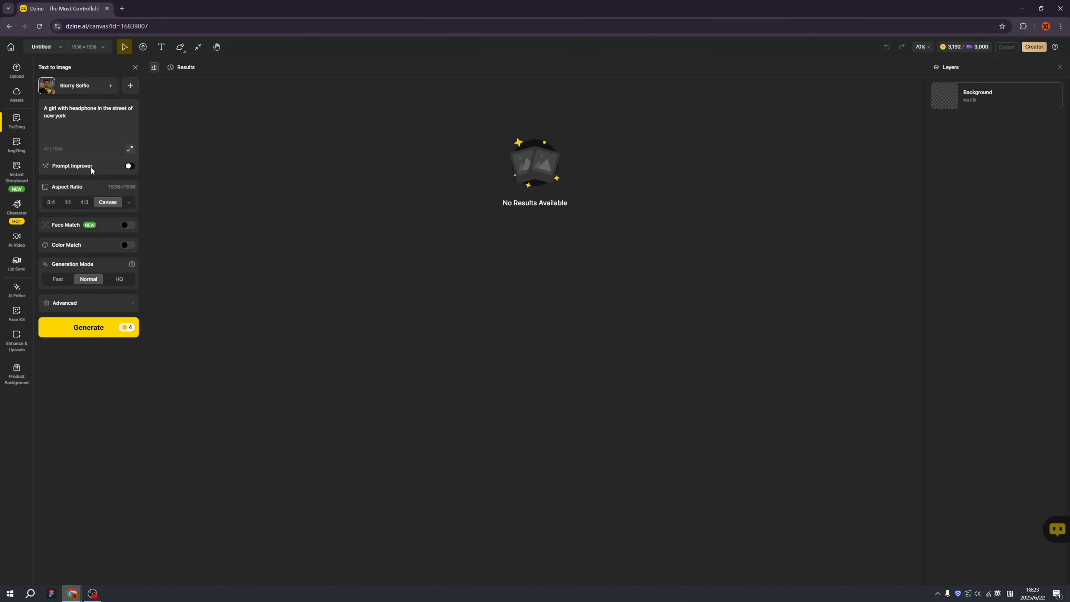
left_click(130, 166)
left_click(129, 202)
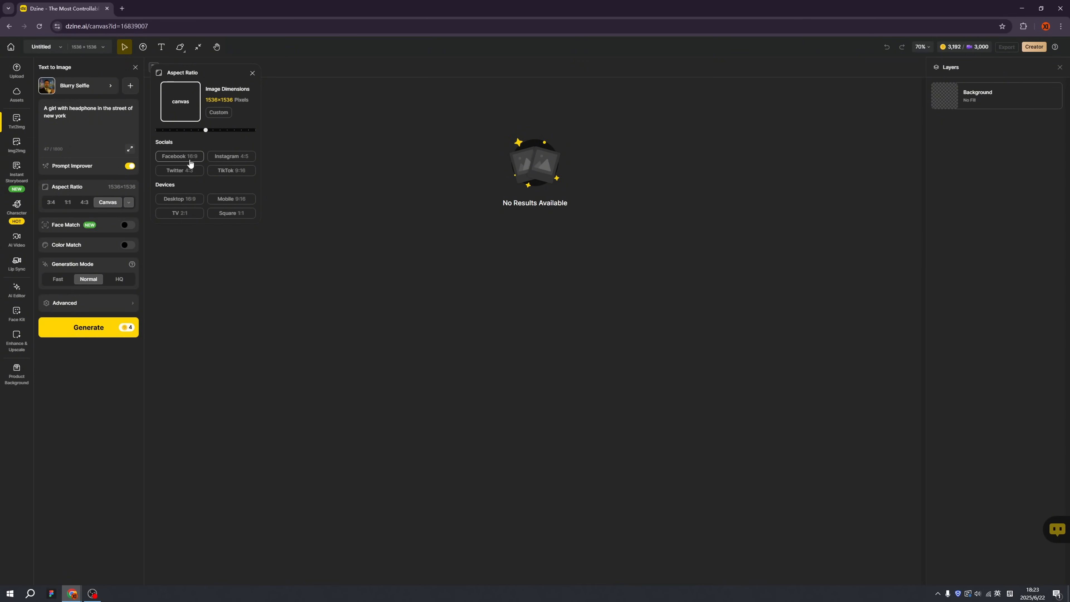
left_click(231, 156)
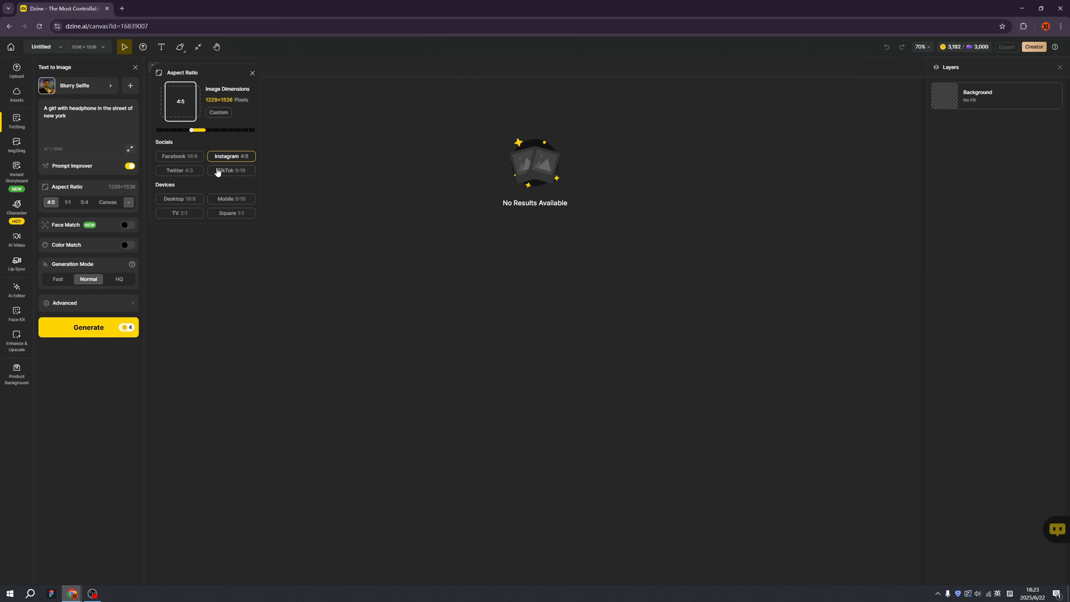
- Enable Face Match with a reference face image, and enable Color Match with the Cyberpunk palette
left_click(127, 226)
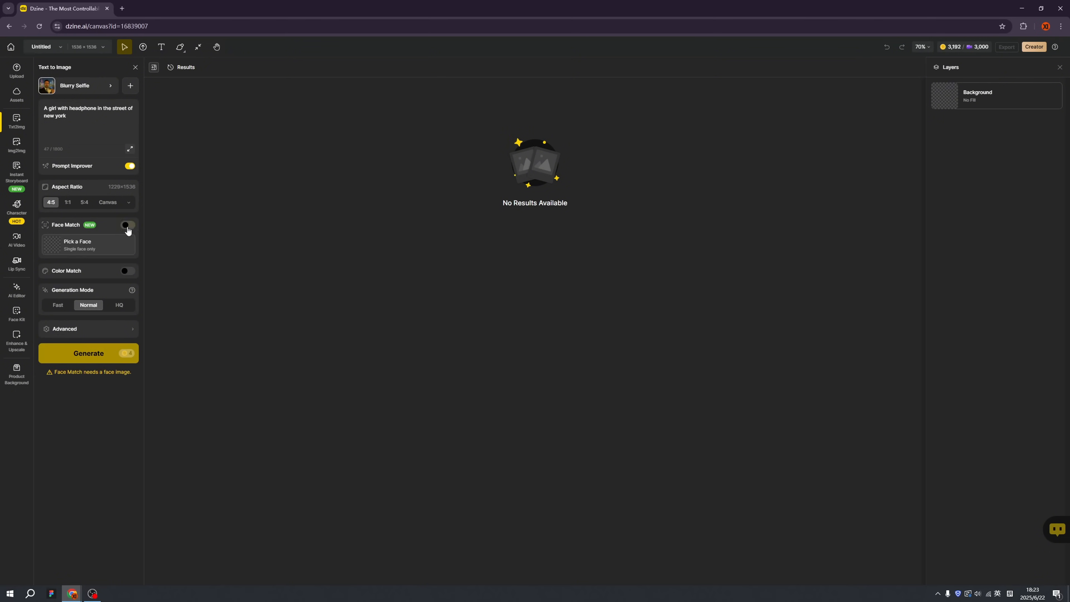
left_click(102, 250)
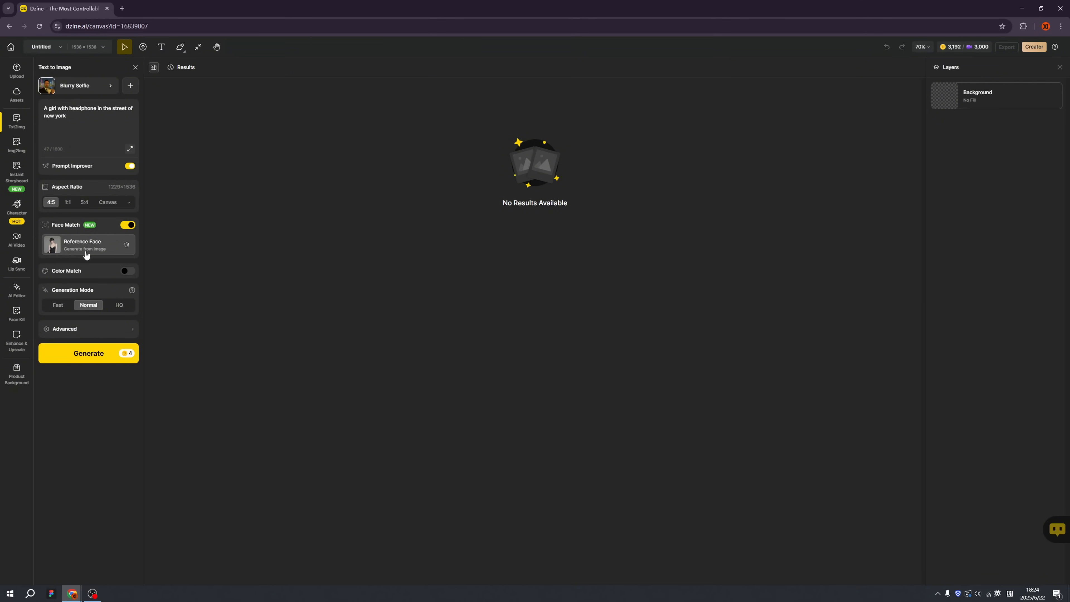
left_click(128, 272)
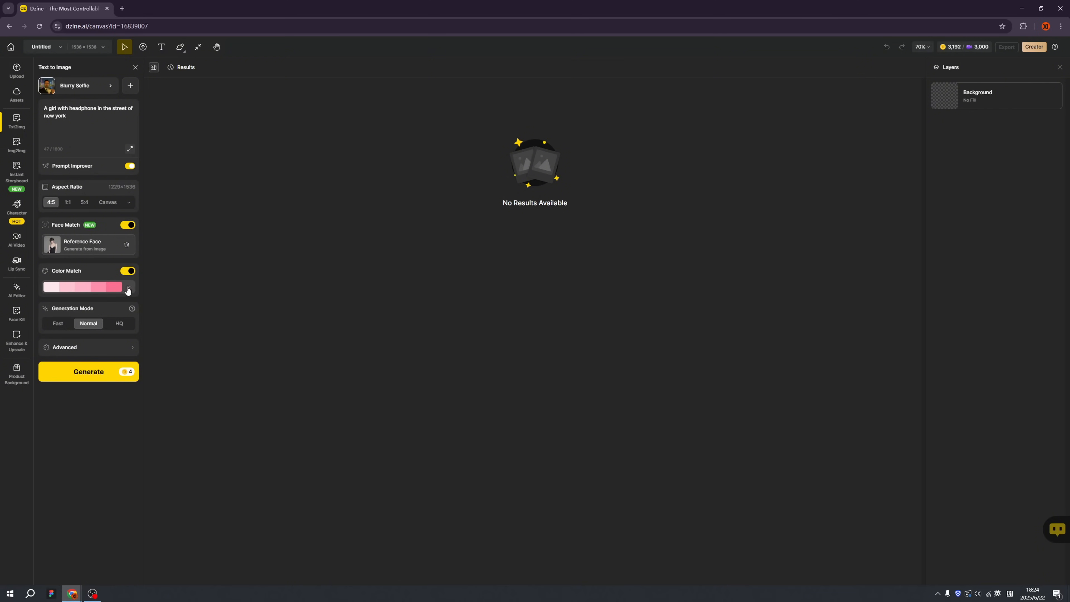
left_click(128, 287)
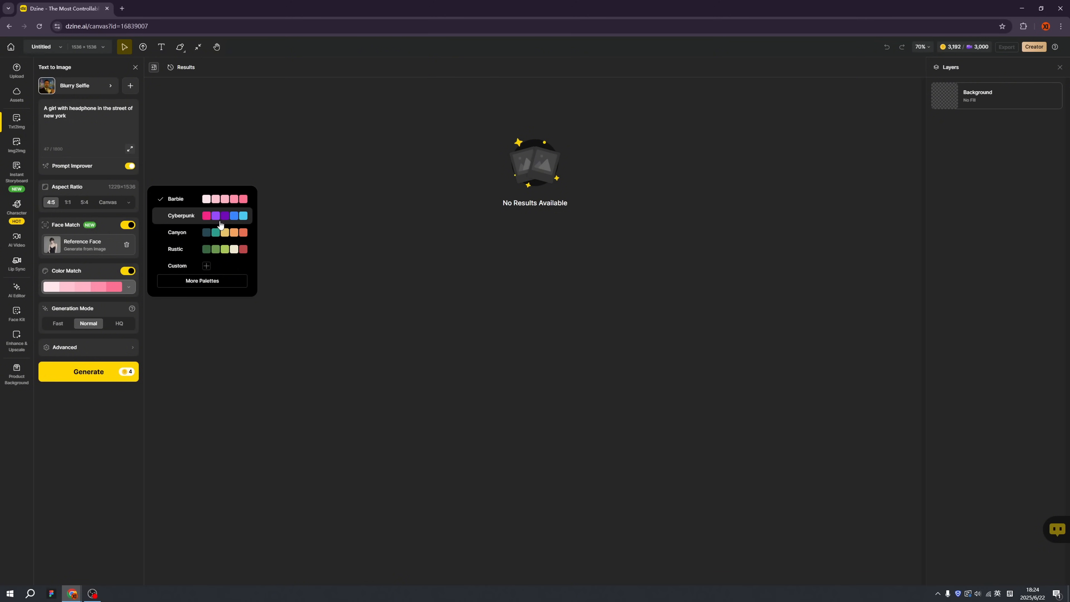
left_click(193, 217)
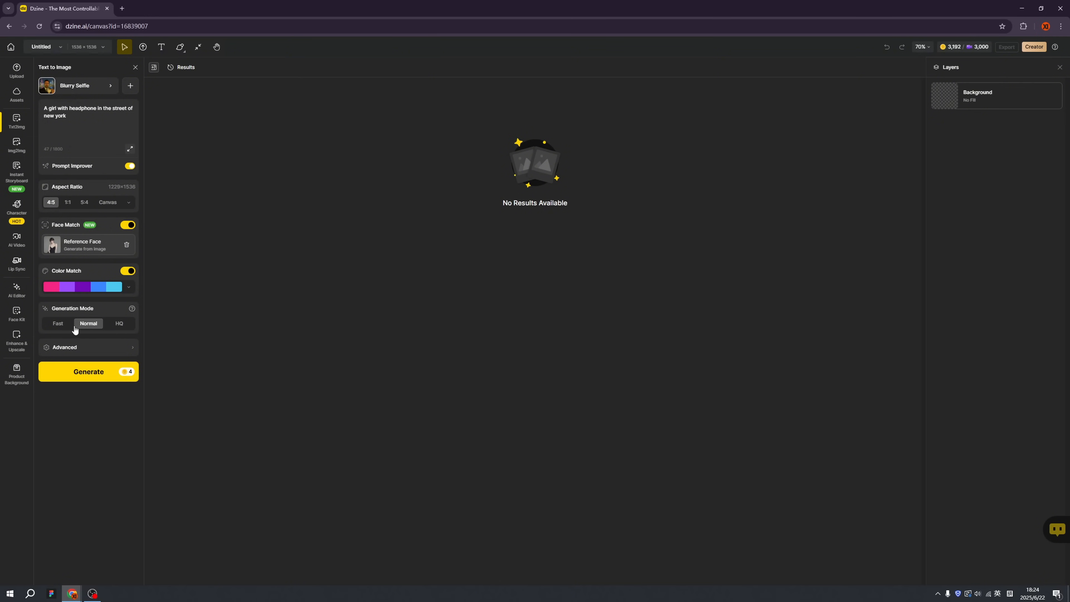
- Set the generation mode to HQ, check the advanced seed option without entering a seed, and generate the images
left_click(120, 325)
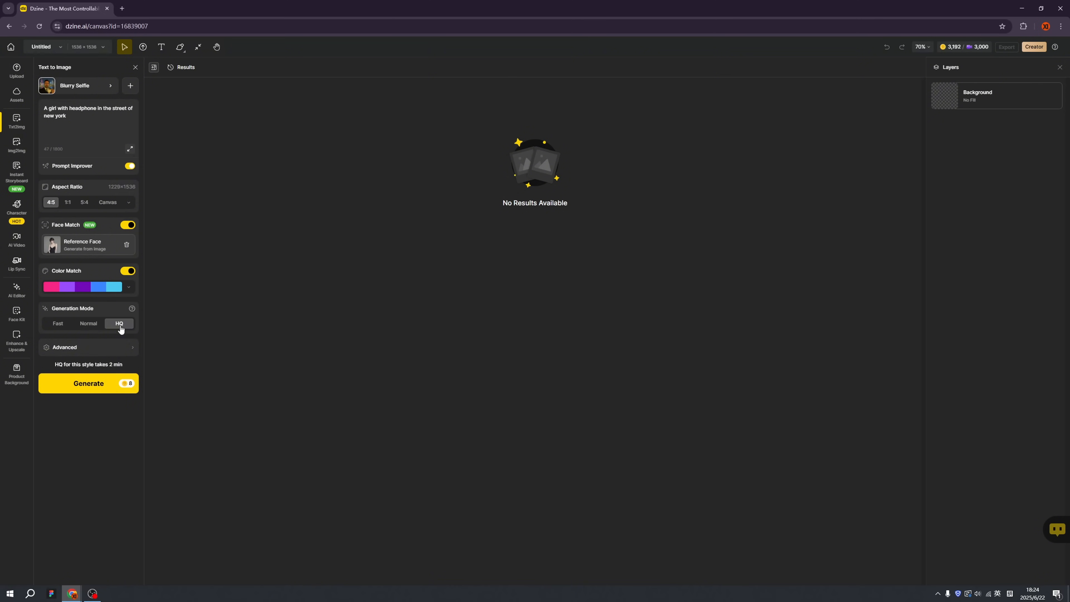
left_click(108, 348)
left_click(184, 112)
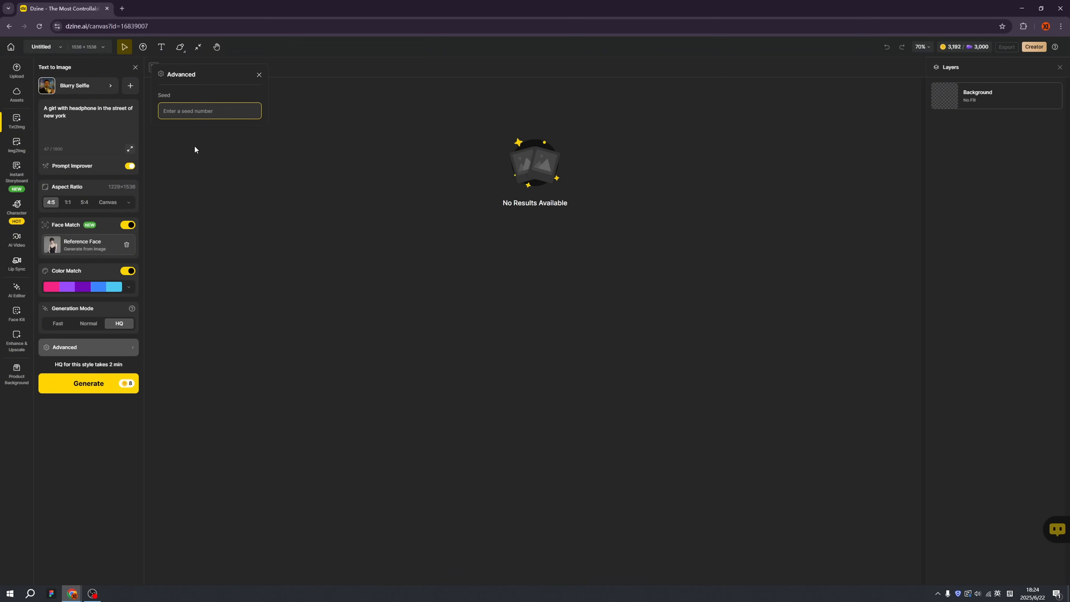
left_click(259, 75)
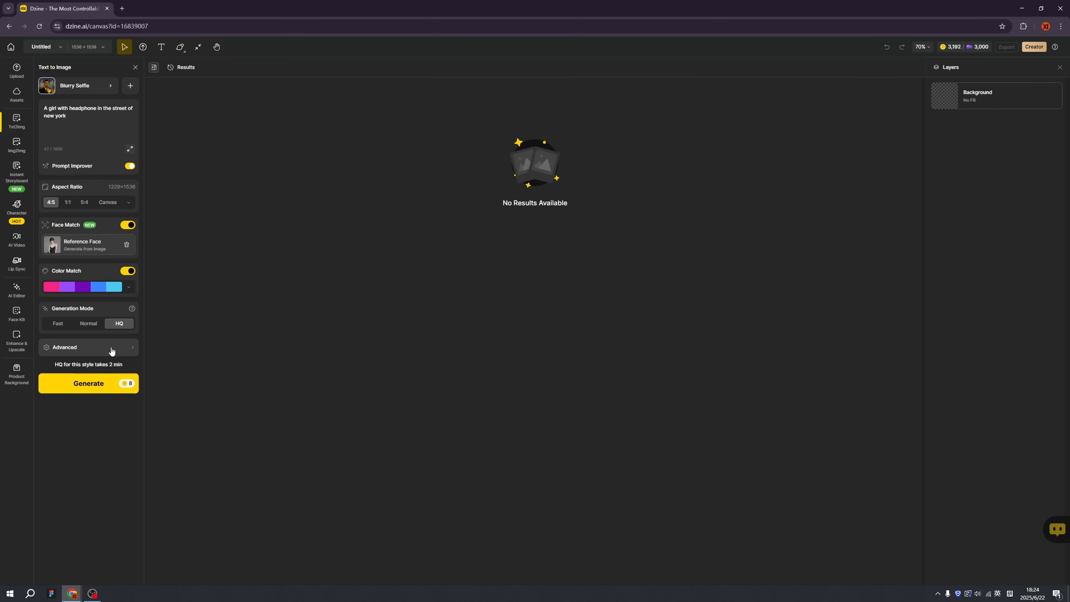
left_click(95, 384)
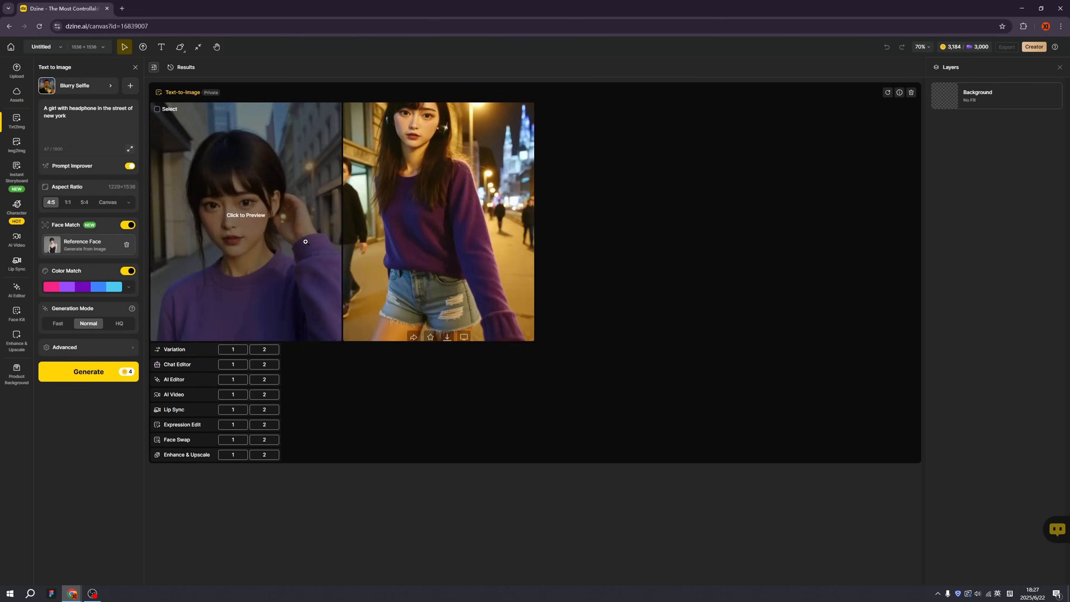
- Preview both generated images of the girl at full size
left_click(248, 219)
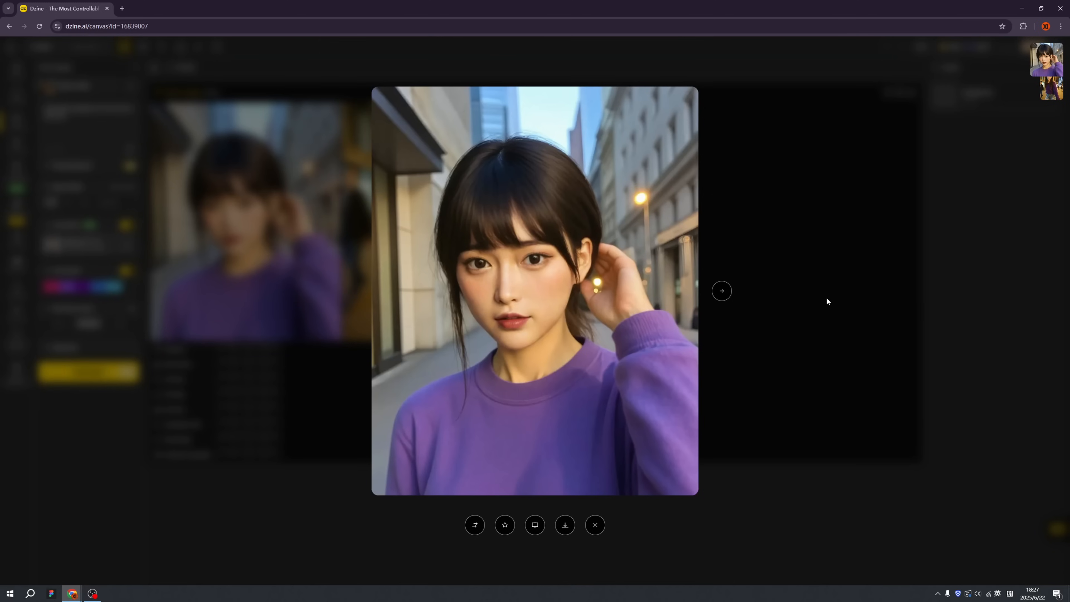
left_click(812, 262)
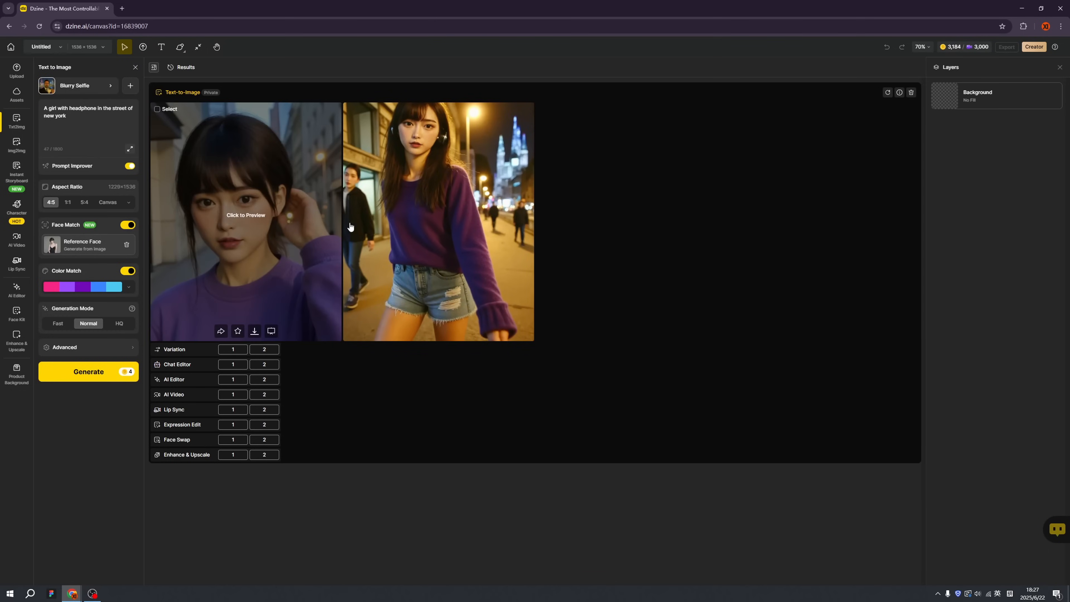
left_click(431, 197)
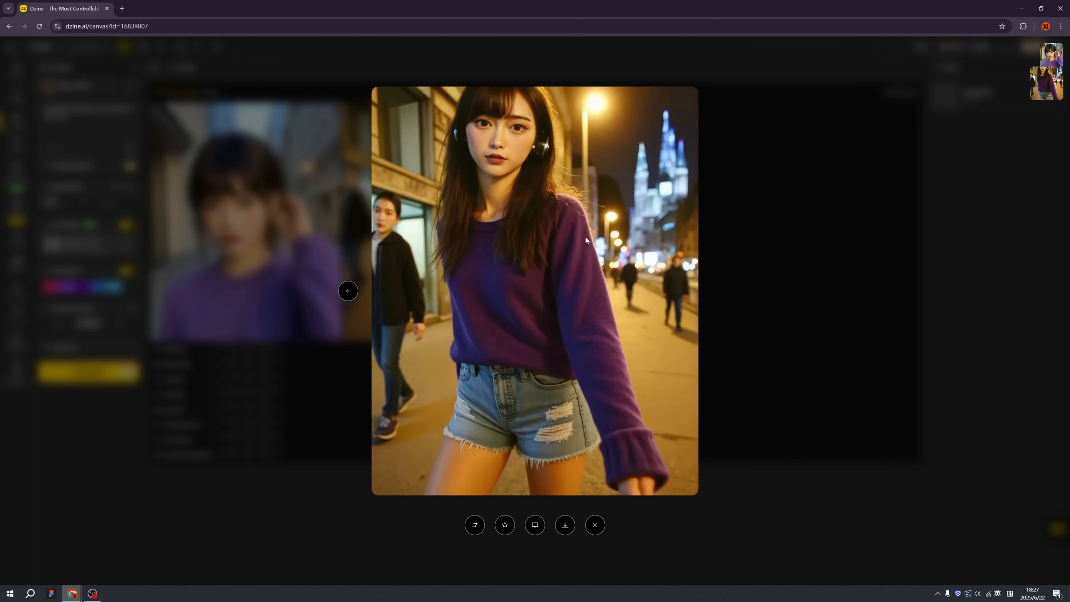
left_click(741, 266)
- Download the second generated image, the night street shot, as a PNG with 4x upscale, and close the image viewer
left_click(425, 253)
left_click(566, 527)
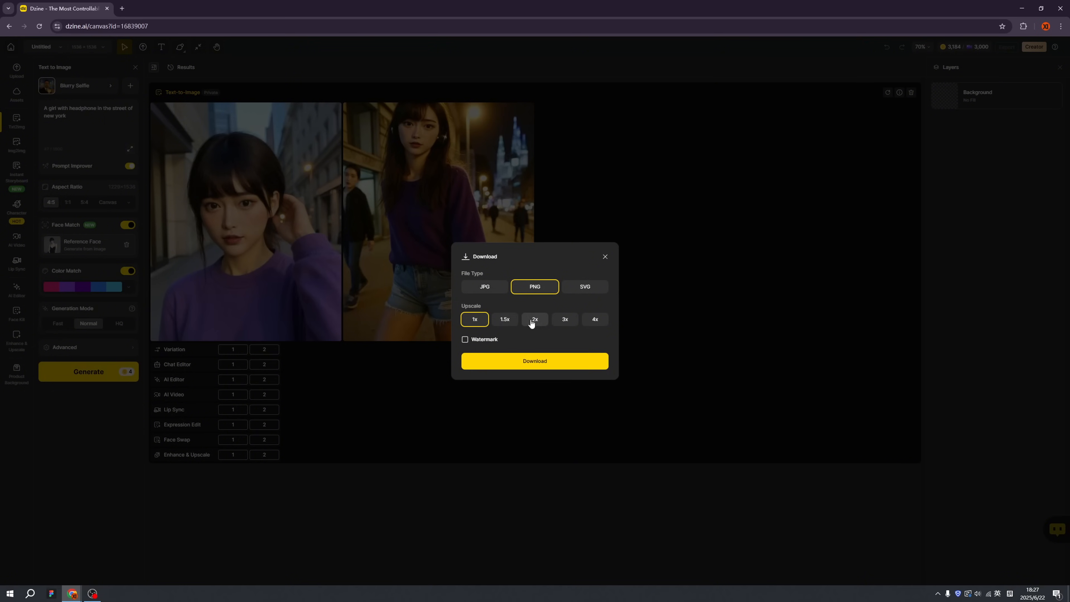
left_click(593, 322)
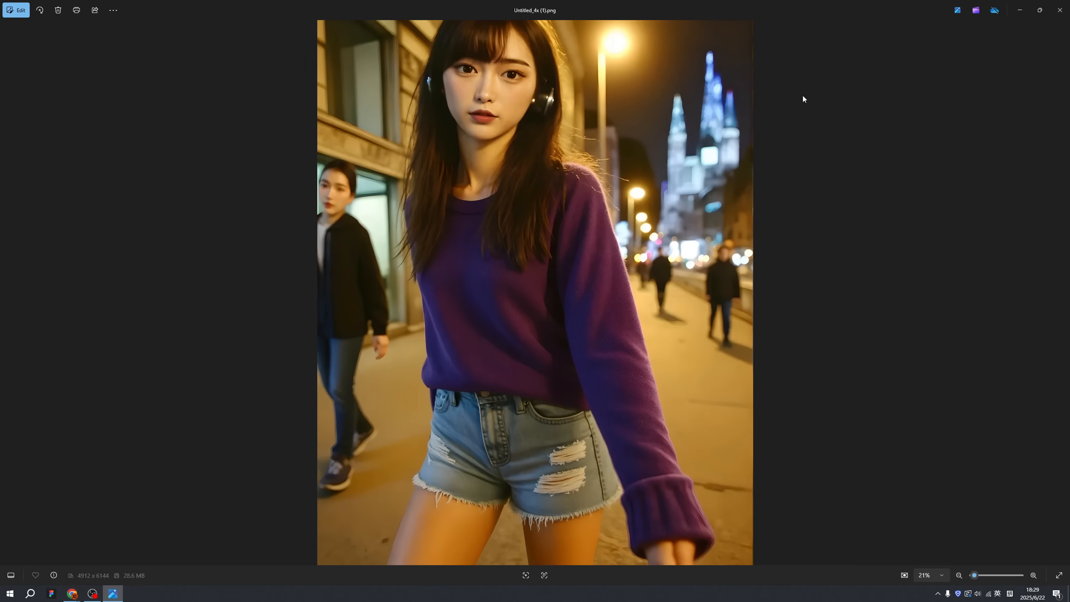
left_click(1060, 10)
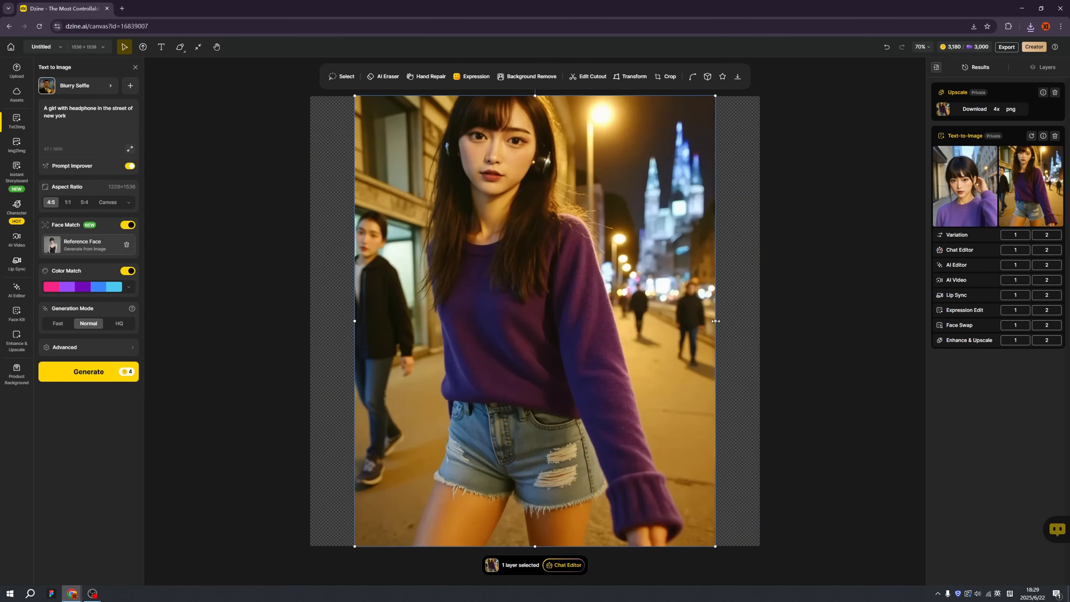
- Lasso the passer-by behind the girl, beside the building, and generate AI Eraser results for that area
left_click(345, 78)
mouse_move(386, 220)
left_mouse_down()
mouse_move(373, 297)
mouse_move(379, 421)
mouse_move(388, 464)
mouse_move(403, 470)
mouse_move(439, 417)
mouse_move(447, 343)
mouse_move(435, 264)
mouse_move(397, 218)
mouse_move(377, 230)
left_mouse_up()
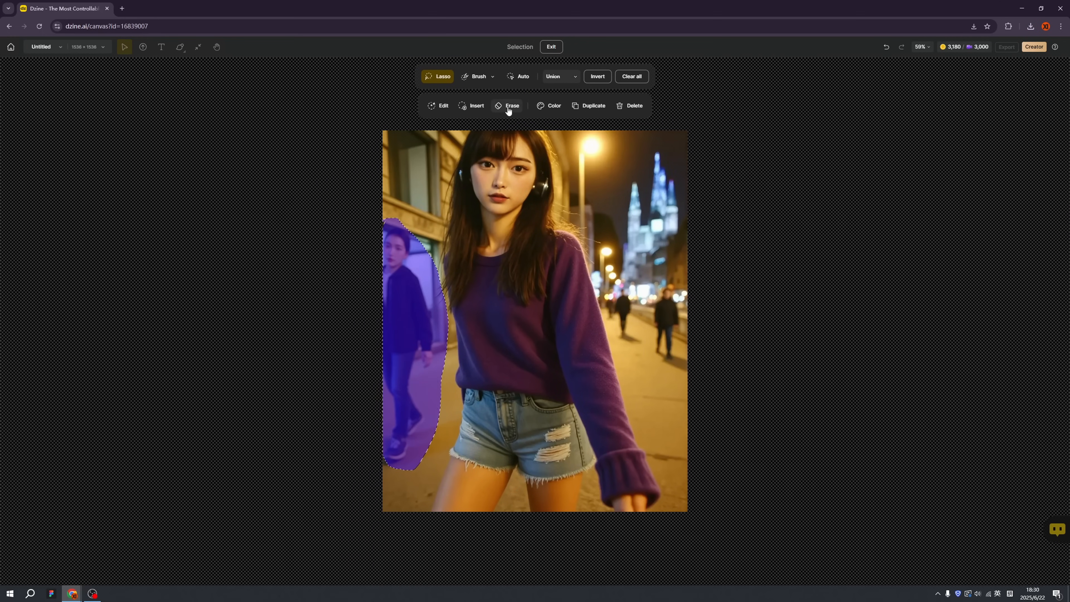
left_click(508, 106)
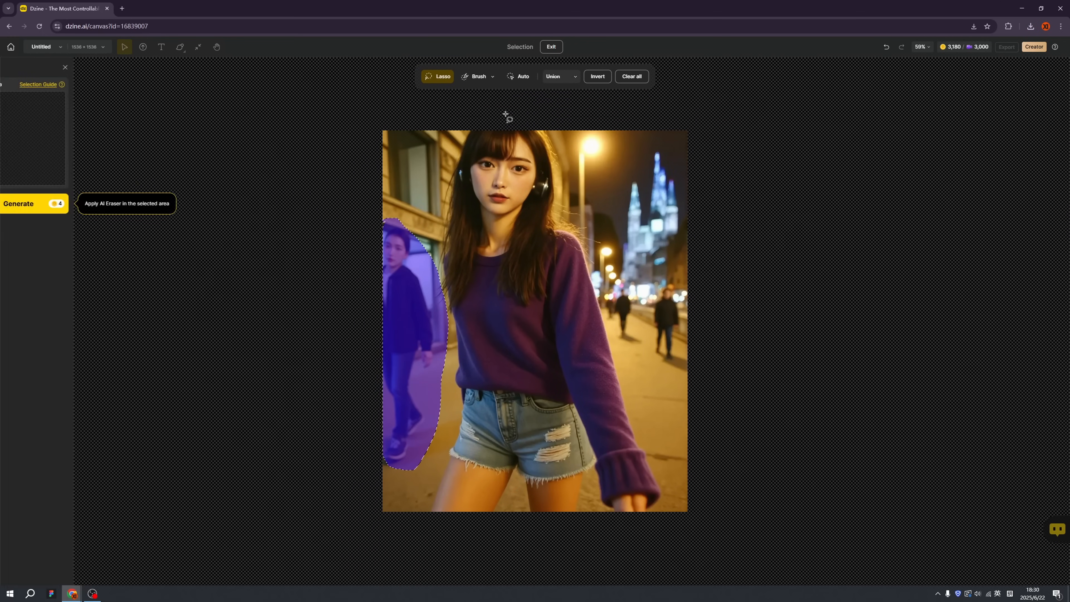
left_click(66, 210)
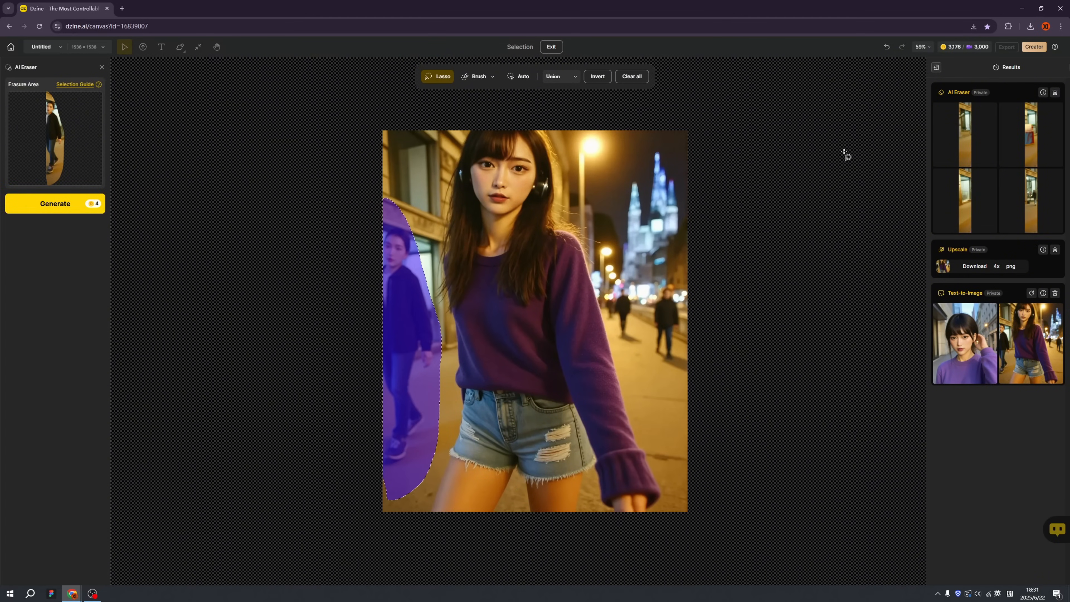
- Preview the AI Eraser results and place the second one, with the red and blue painted box, on the canvas
mouse_move(971, 141)
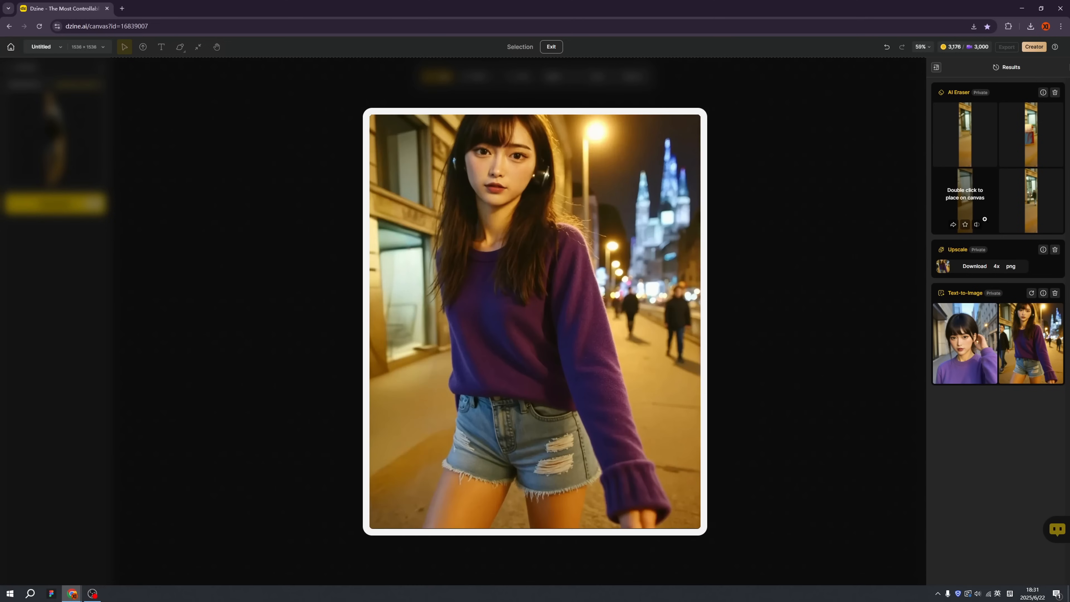
left_click(1035, 207)
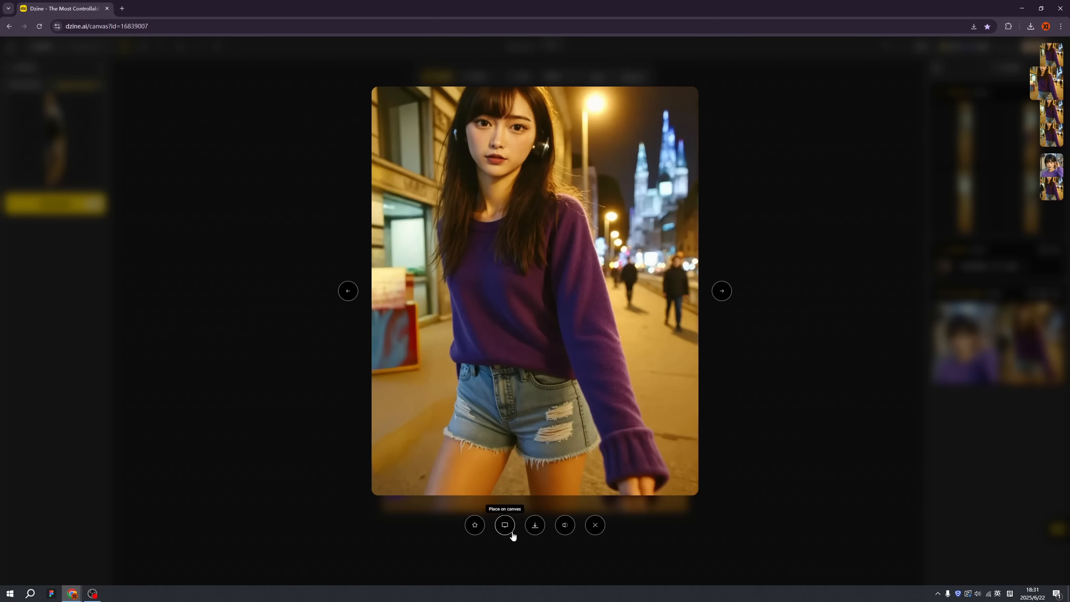
left_click(505, 527)
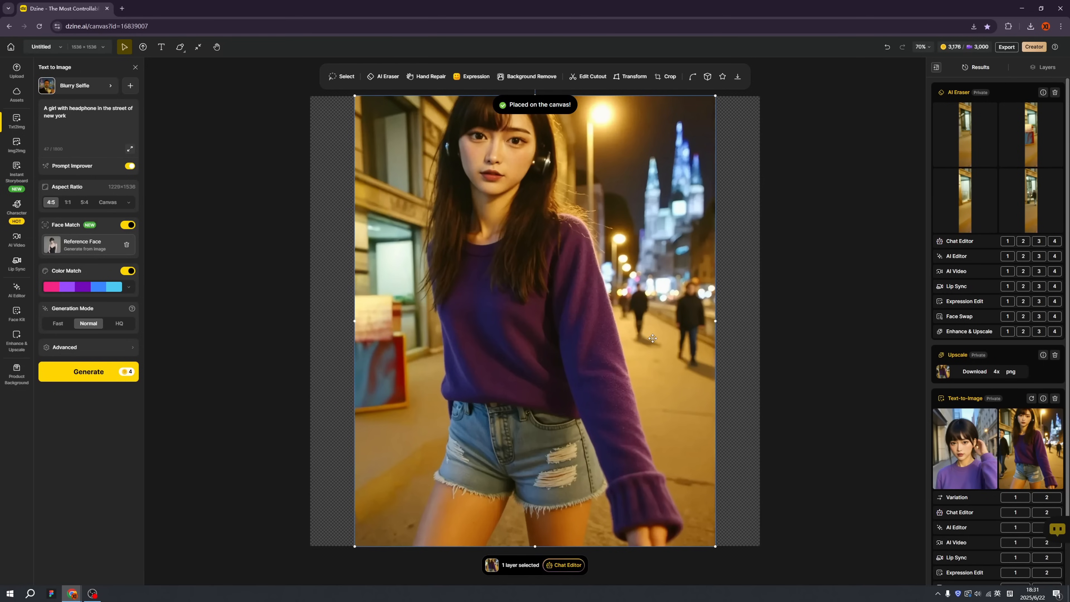
left_click(764, 323)
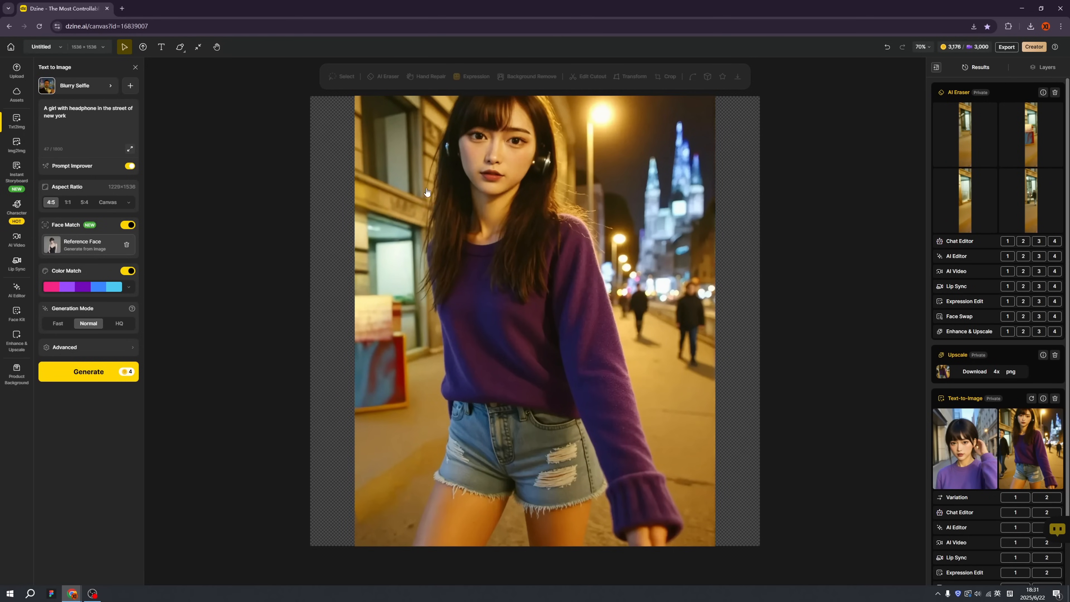
- Open Expression Edit for the girl's image and set eye openness to about 0.4, horizontal gaze to -10.71 and vertical gaze to 10.71
left_click(408, 129)
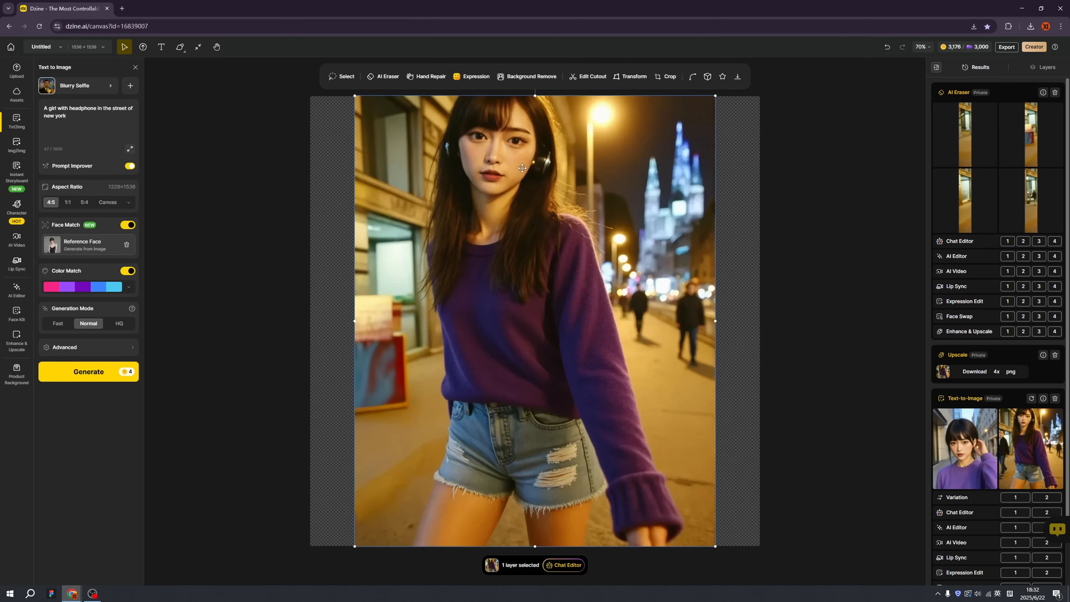
left_click(477, 77)
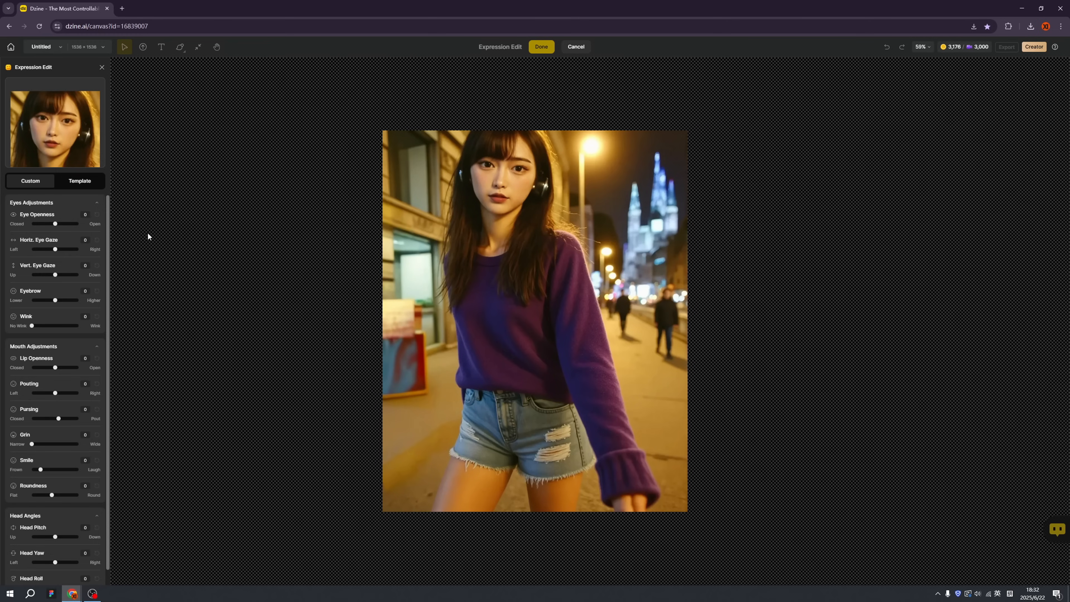
left_click_drag(55, 223, 73, 226)
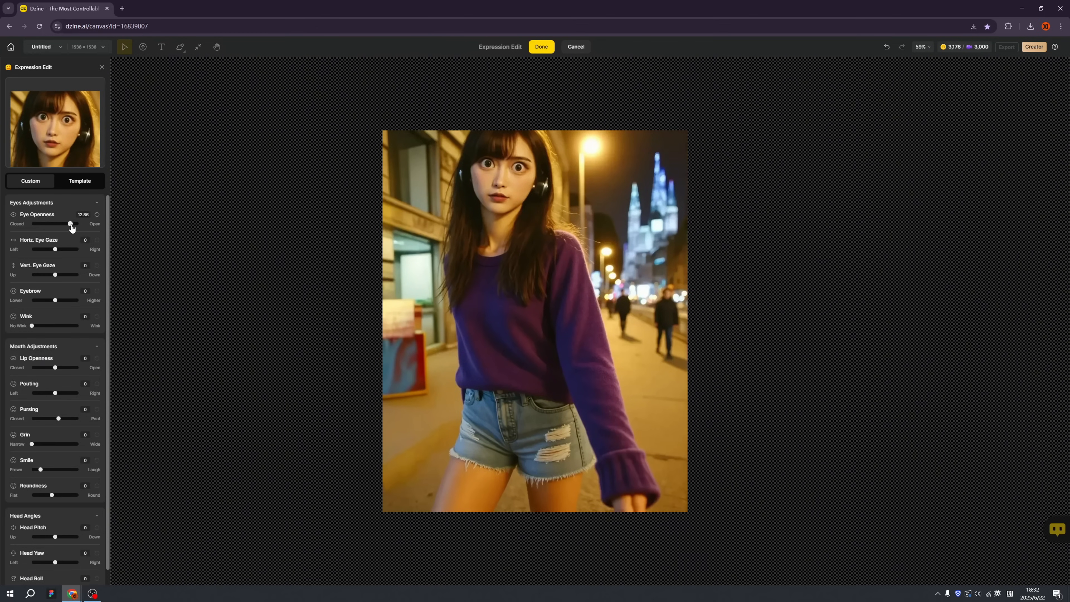
left_click_drag(70, 226, 43, 227)
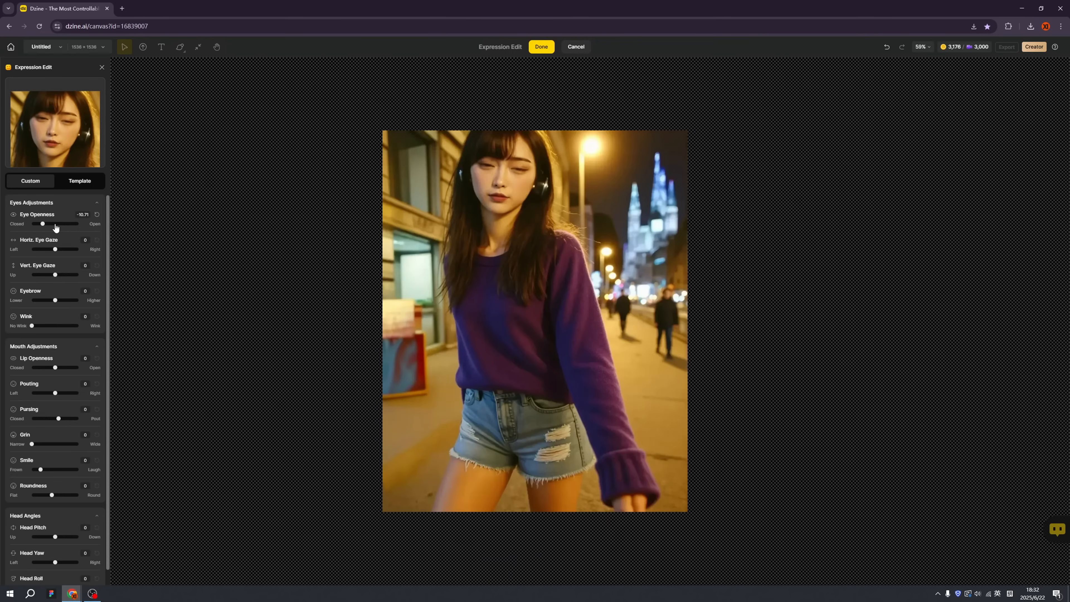
left_click(55, 224)
left_click_drag(55, 251, 47, 253)
left_click_drag(55, 279, 48, 280)
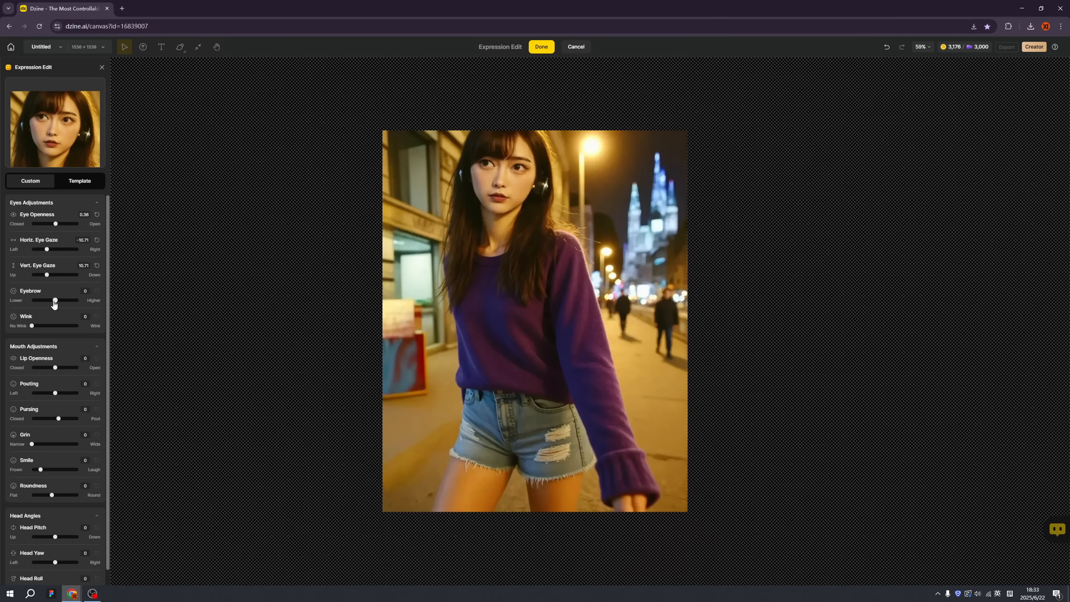
- Lower the girl's eyebrows to about -20.89 and set her wink to about 24.03
left_click_drag(54, 301, 63, 301)
left_click(39, 300)
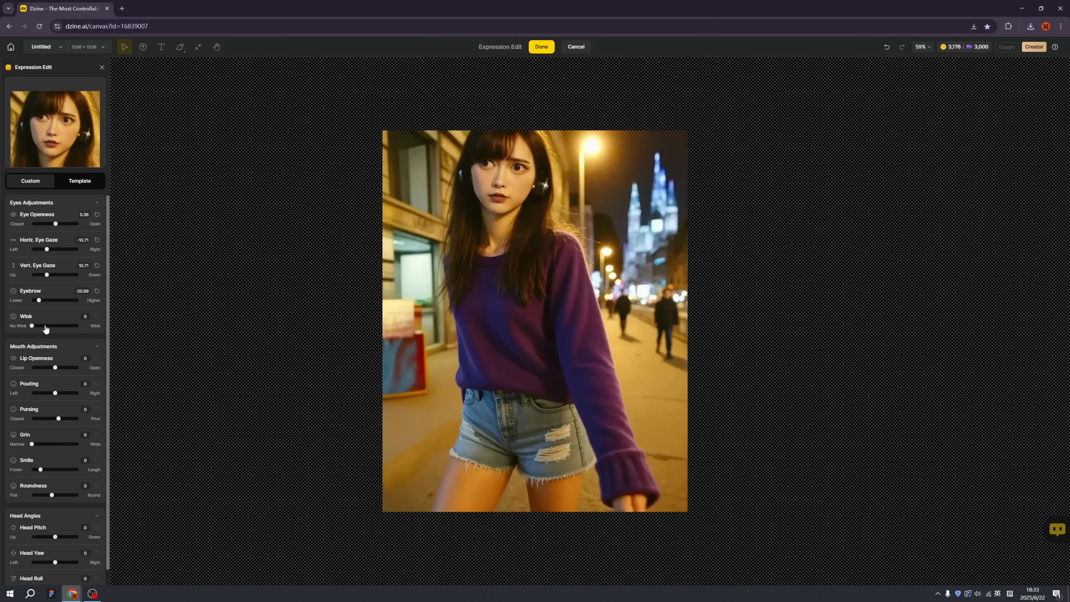
left_click(61, 326)
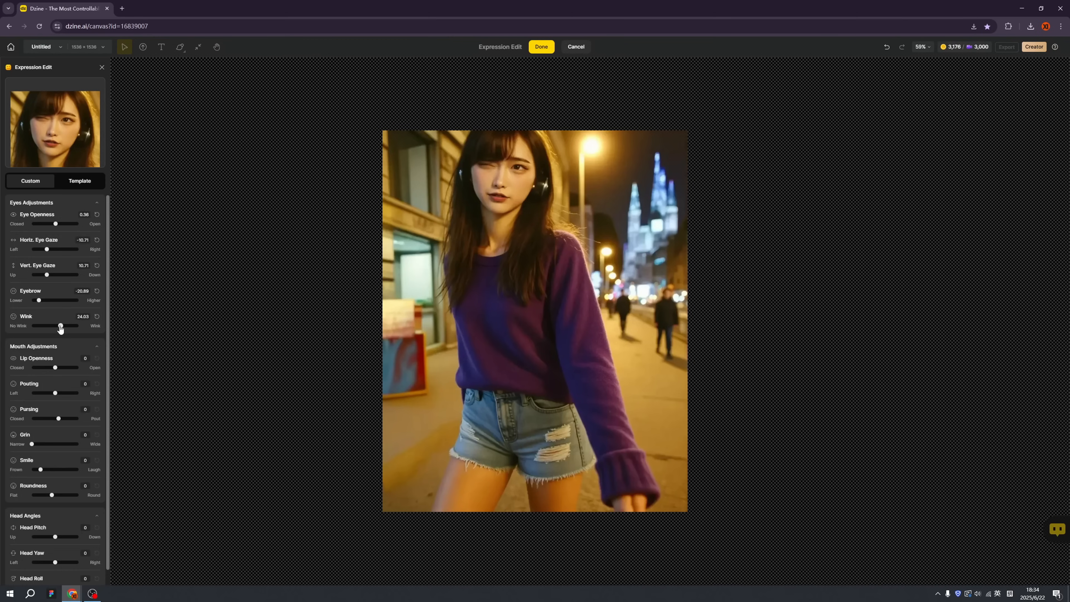
- Set the head pitch to about -4.29, give the mouth a slight grin, and apply the expression edit
scroll(60, 346, "down", 1)
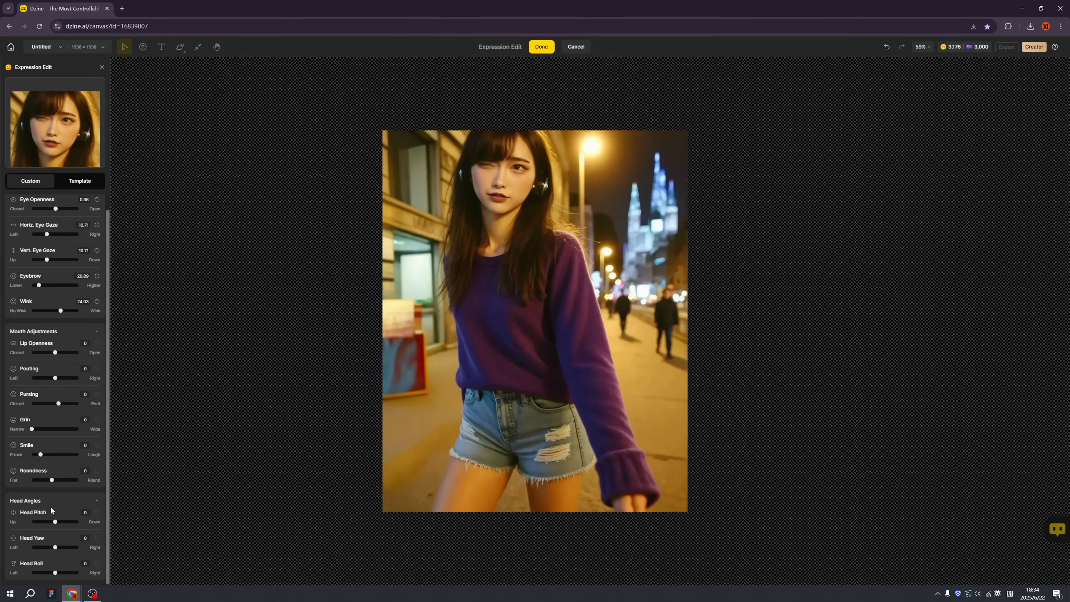
left_click(46, 522)
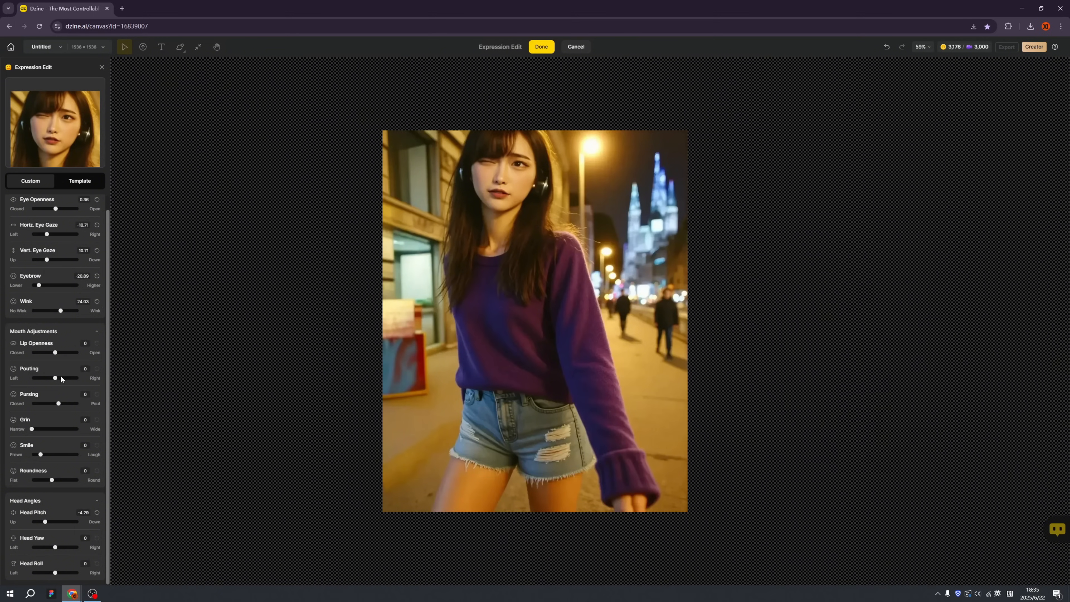
left_click(65, 428)
left_click_drag(65, 429, 40, 429)
left_click(541, 46)
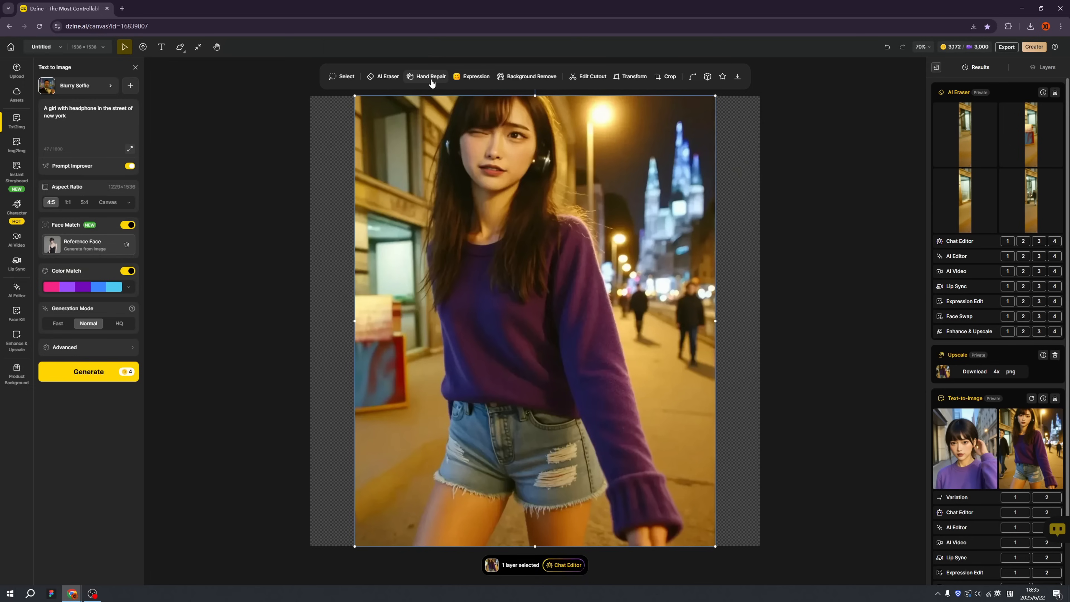
- Repair the girl's outstretched hand by lassoing it in Hand Repair, generating results, and placing the first one on the canvas
left_click(429, 77)
mouse_move(602, 503)
left_mouse_down()
mouse_move(665, 512)
mouse_move(655, 482)
mouse_move(601, 496)
left_mouse_up()
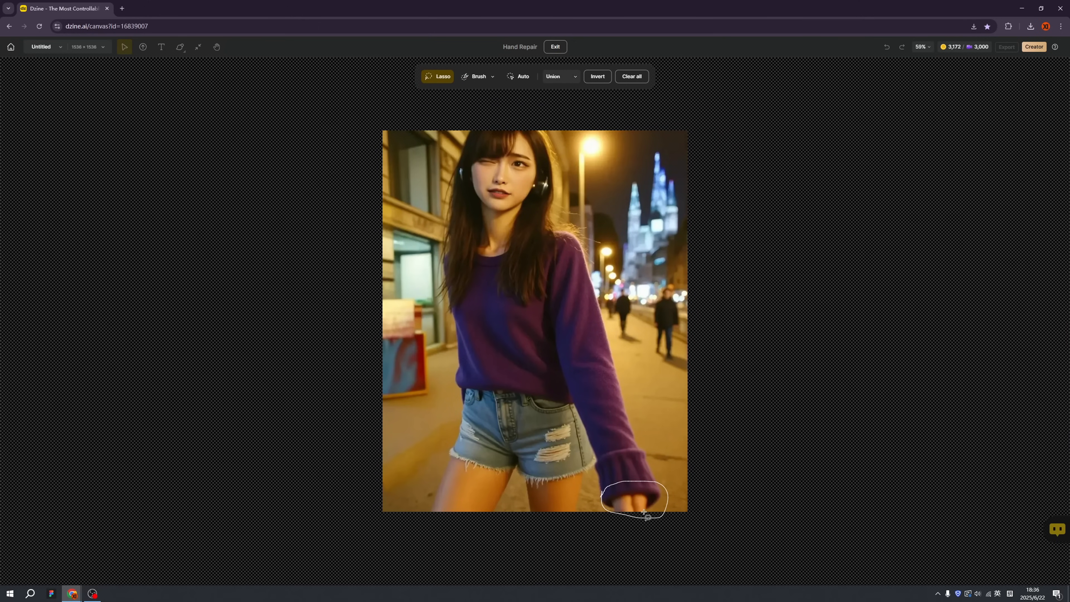
left_click(76, 206)
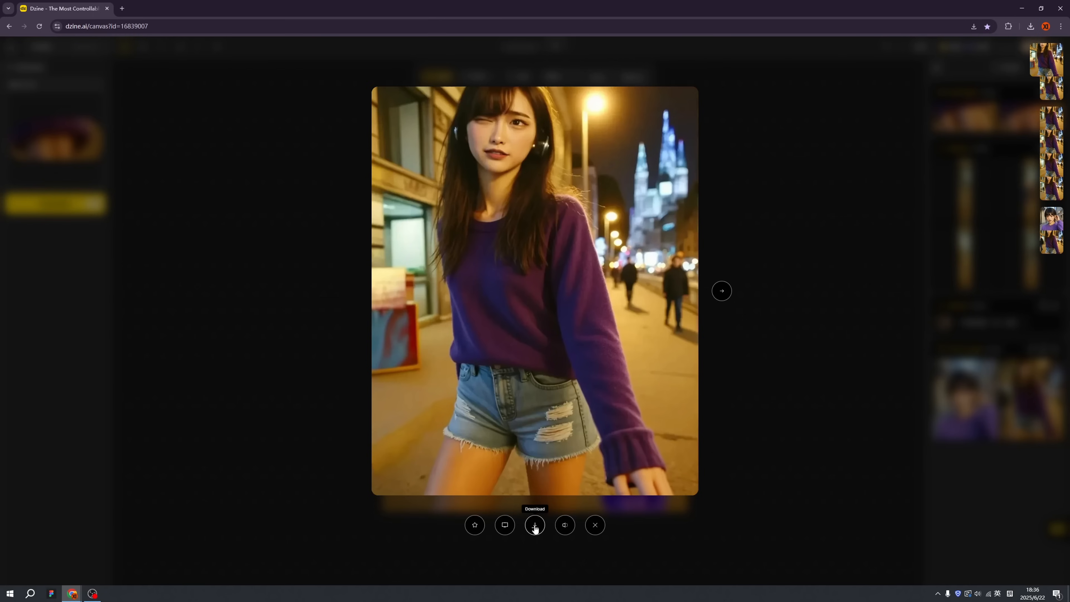
left_click(508, 529)
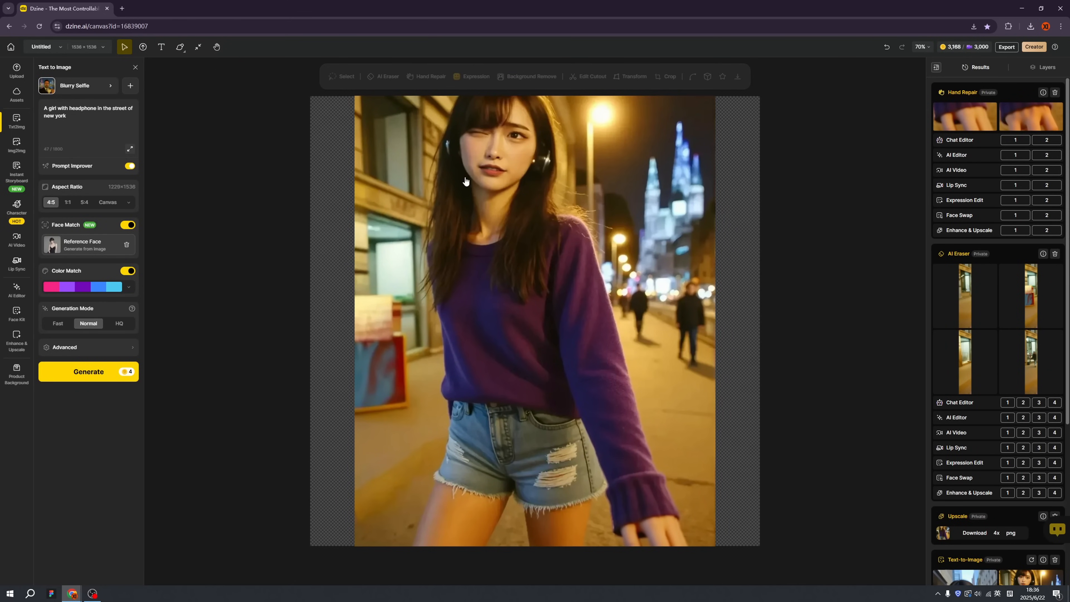
left_click(455, 211)
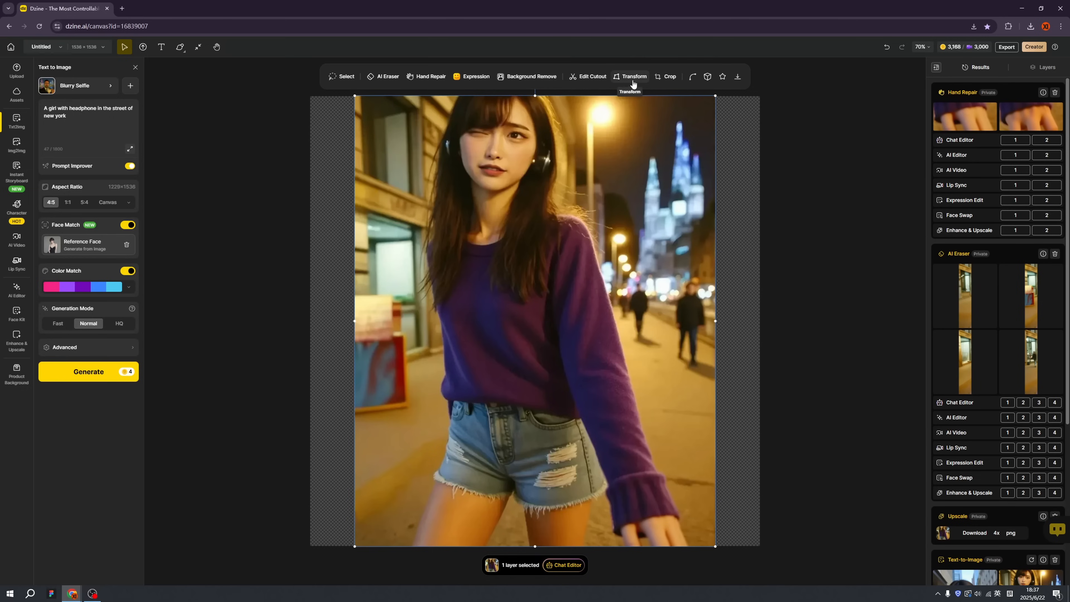
- Add the text "New York Vibe" across the middle of the girl's image
left_click(164, 50)
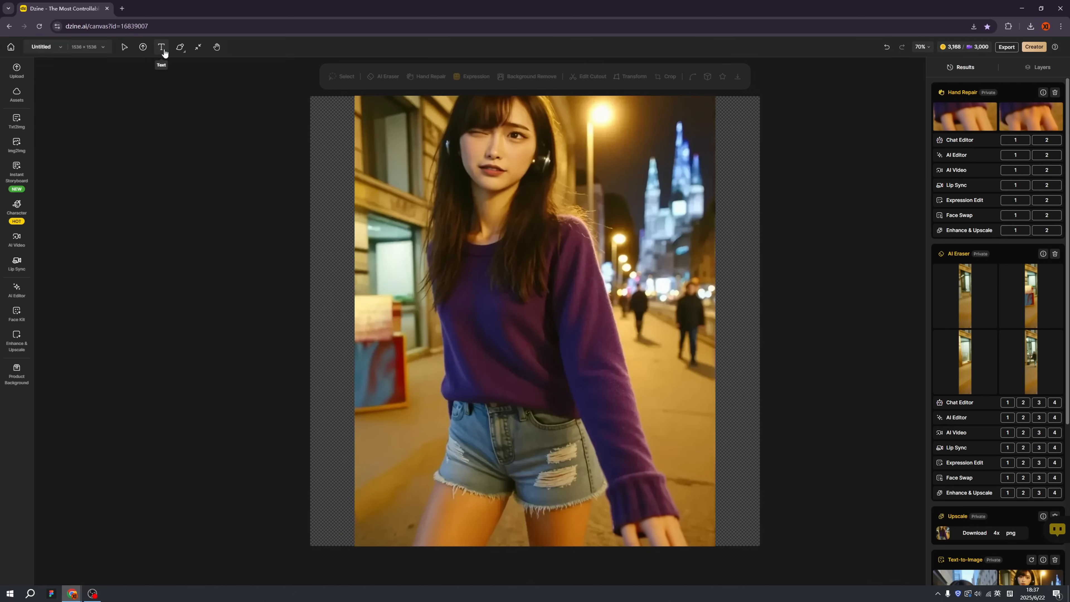
left_click(164, 50)
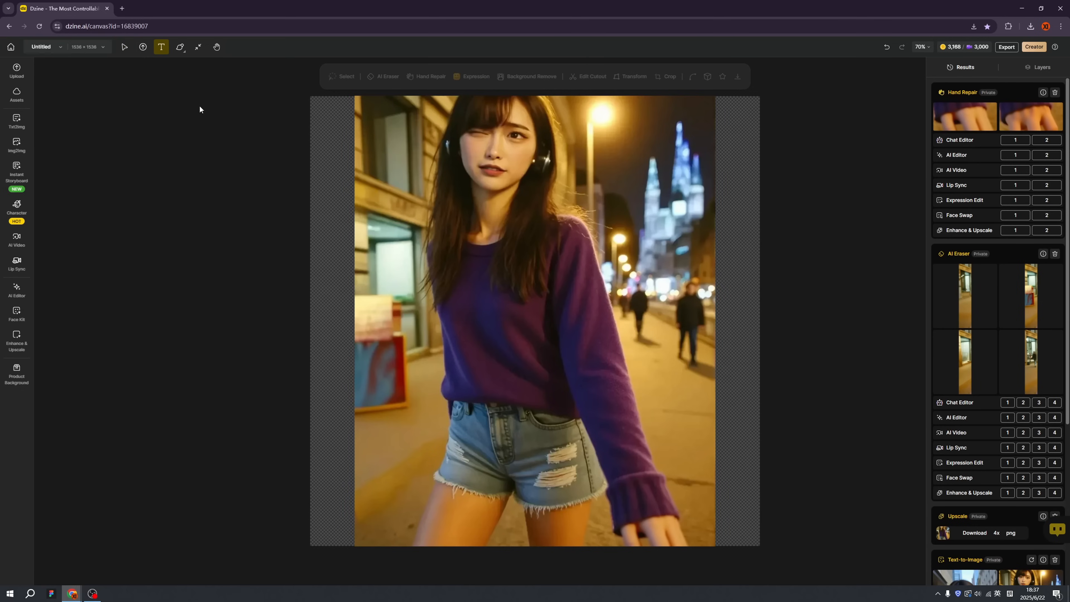
left_click(410, 327)
type("New York Vibe")
key("Escape")
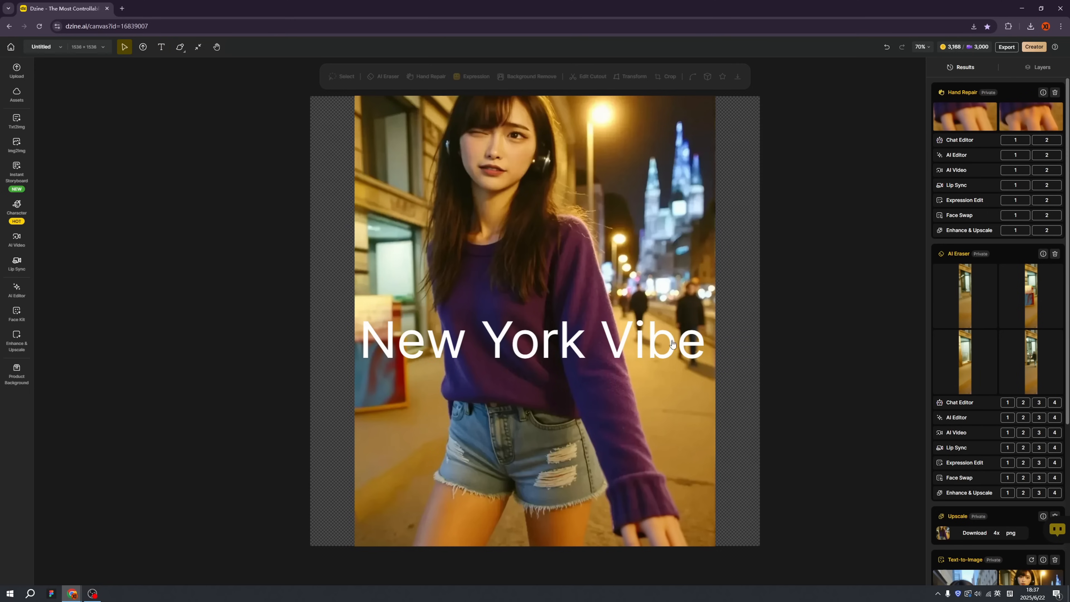
- Style the caption in Bebas Neue at size 140, centre-aligned, with a semi-transparent white fill
left_click(639, 336)
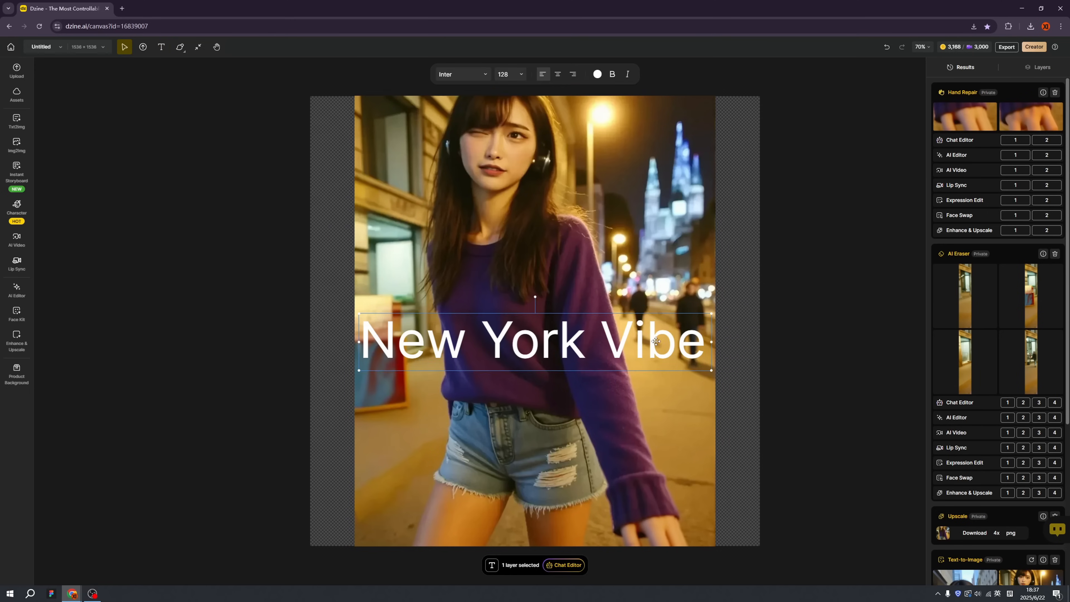
left_click(483, 77)
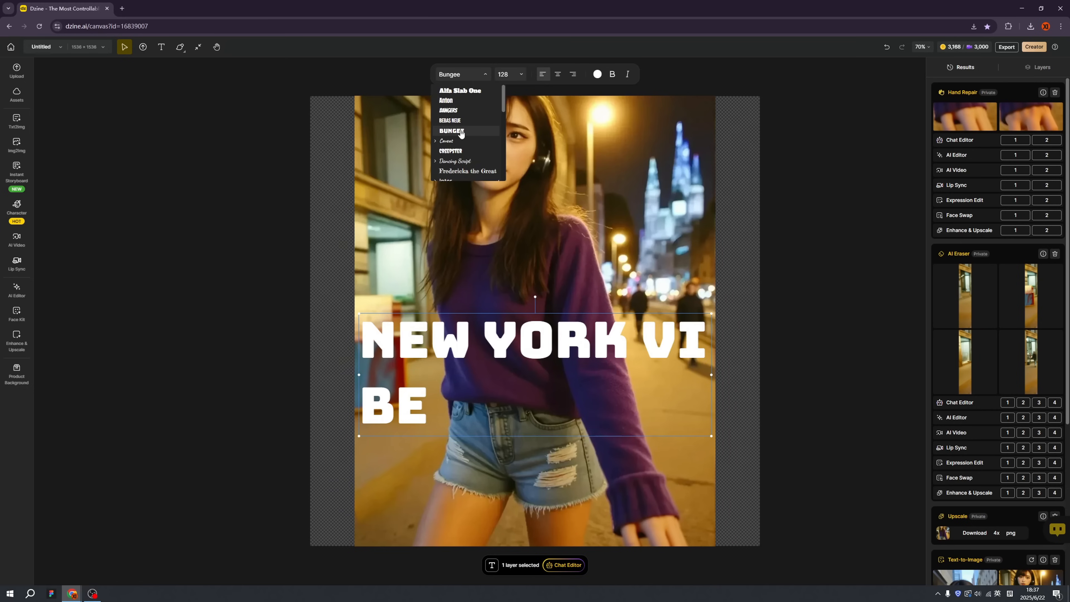
left_click(462, 121)
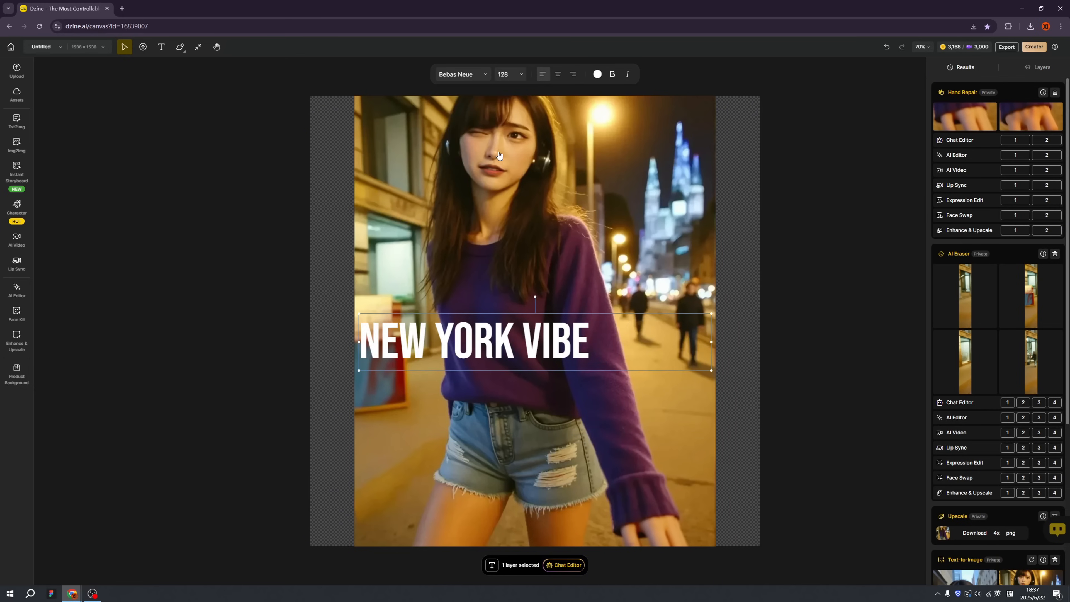
left_click(558, 75)
left_click(597, 74)
mouse_move(605, 178)
left_mouse_down()
mouse_move(594, 177)
mouse_move(624, 177)
left_mouse_up()
- Try a freehand black brush stroke over the building, and resize the canvas to match the portrait image
left_click(180, 47)
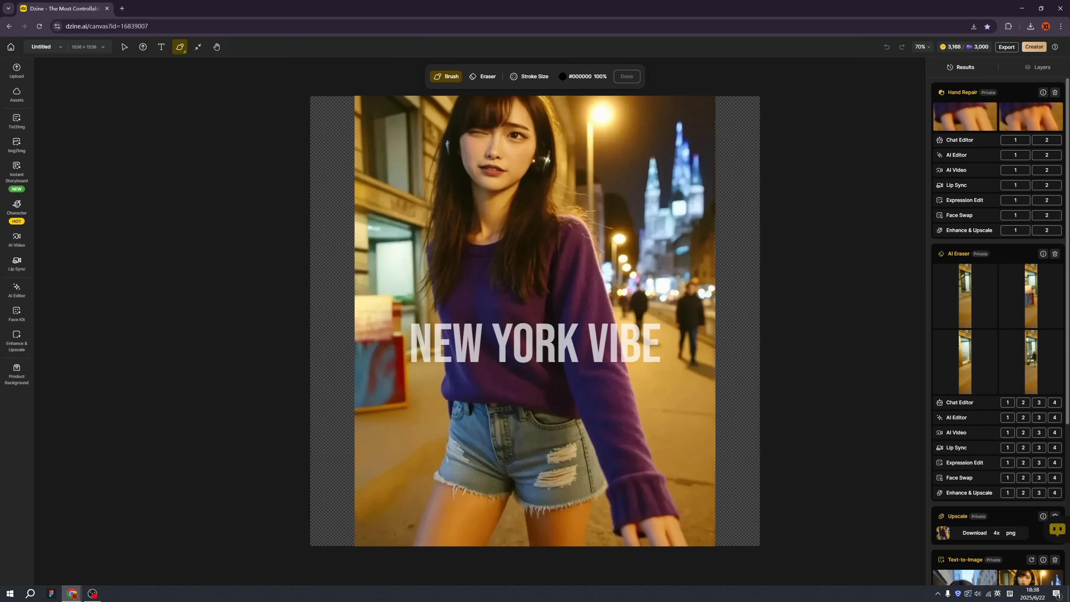
mouse_move(418, 157)
left_mouse_down()
mouse_move(414, 202)
mouse_move(450, 221)
mouse_move(392, 272)
mouse_move(446, 272)
mouse_move(410, 288)
mouse_move(503, 232)
mouse_move(398, 174)
left_mouse_up()
left_click(198, 47)
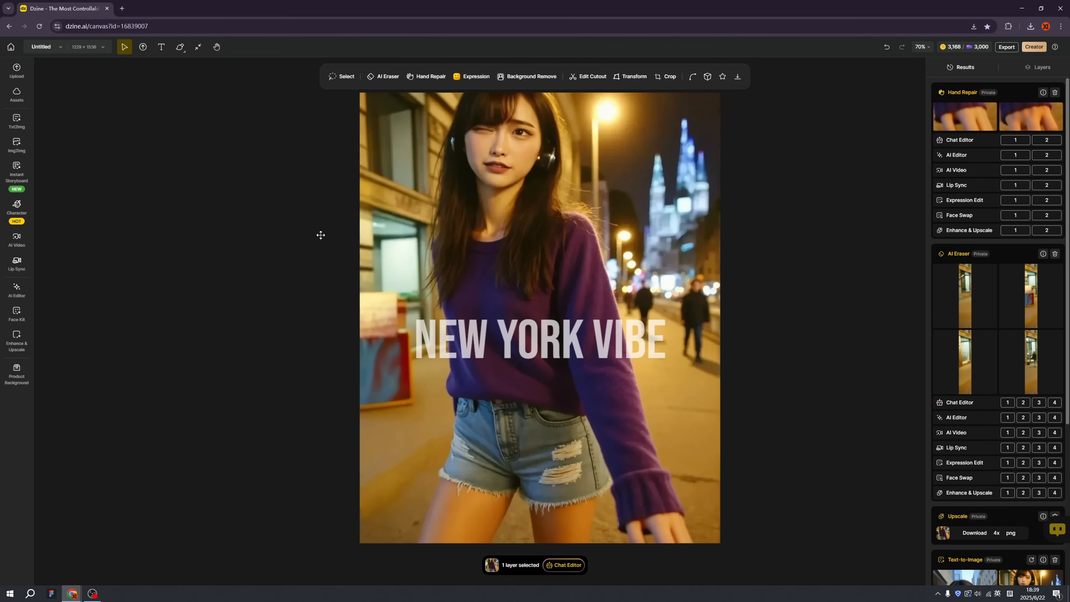
- Examine the layer commands available for the caption text without applying any
left_click(559, 339)
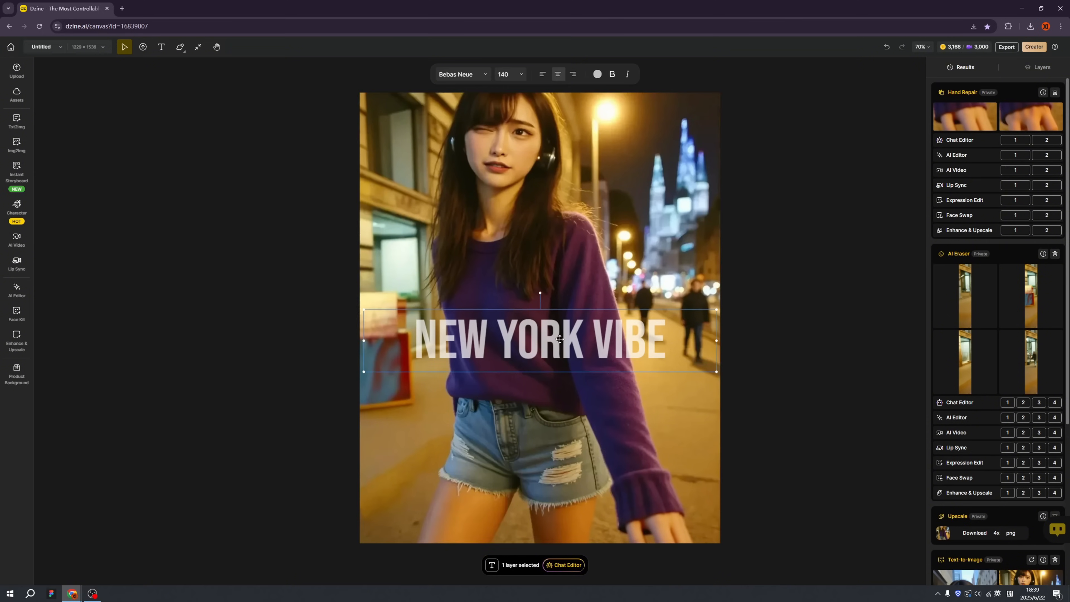
right_click(573, 334)
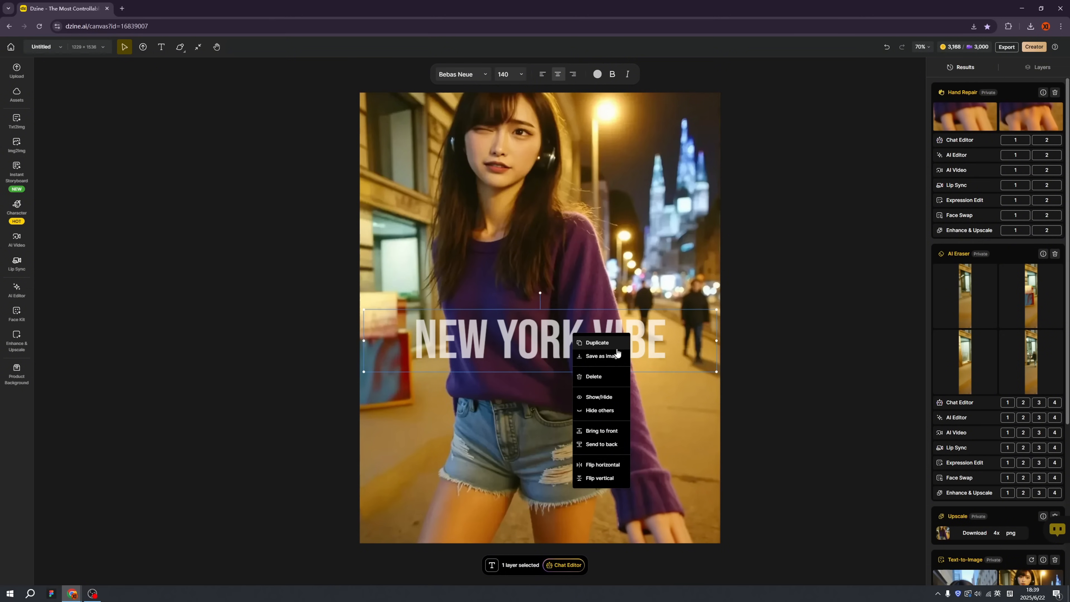
left_click(280, 323)
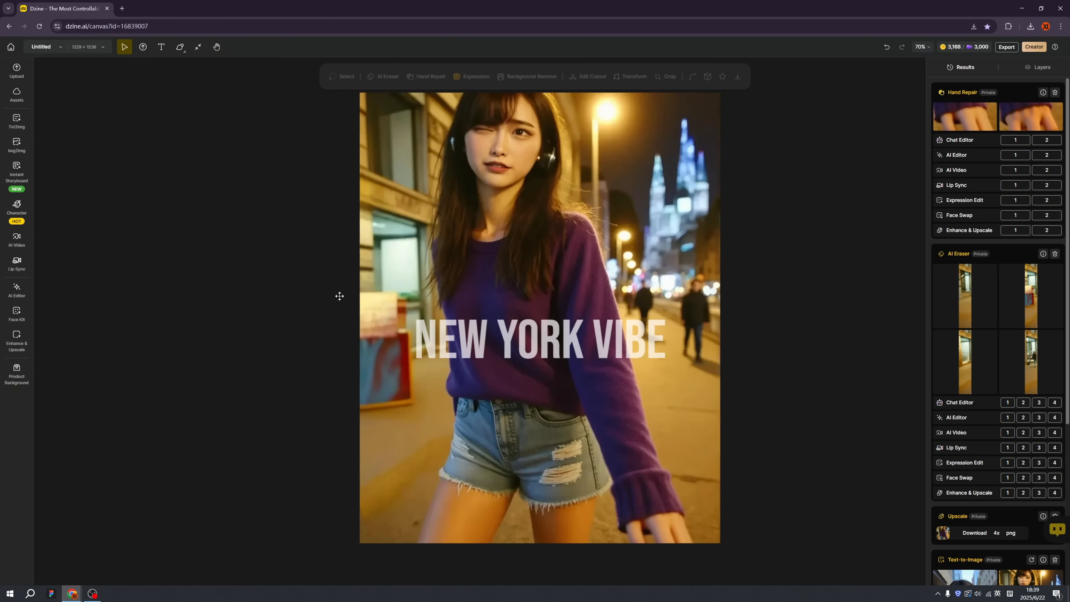
- Set up an AI video from the captioned portrait, compare the available video models, and choose Kling 2.1 Pro
left_click(21, 244)
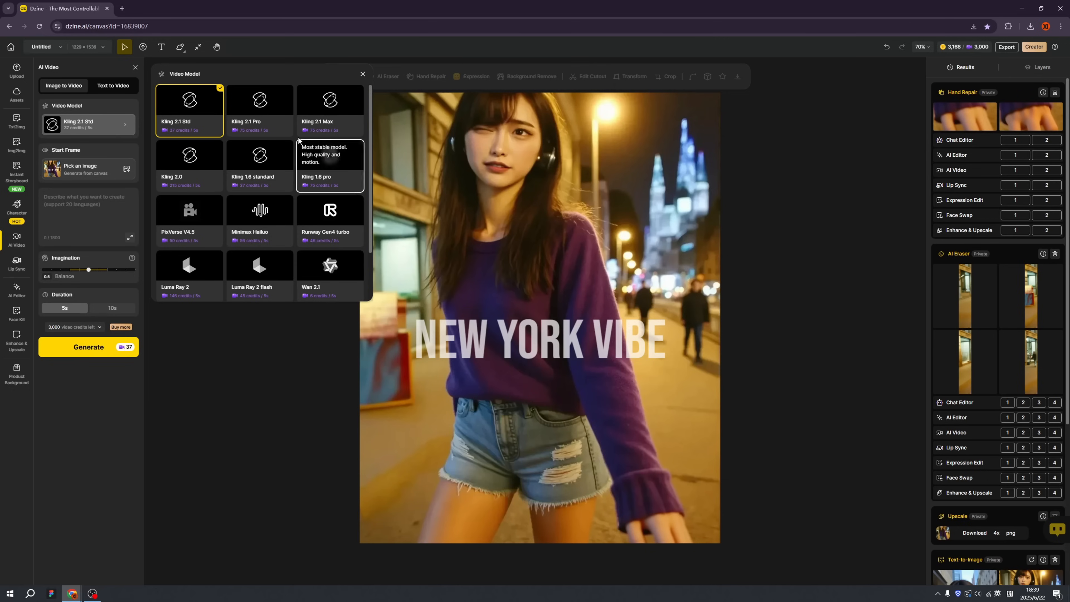
left_click(93, 127)
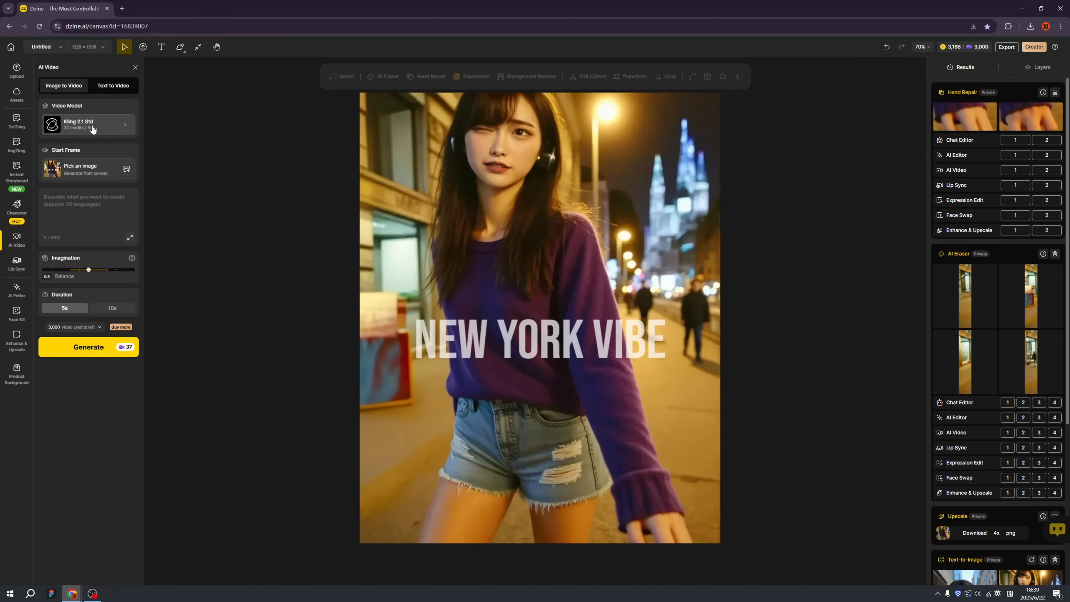
left_click(93, 126)
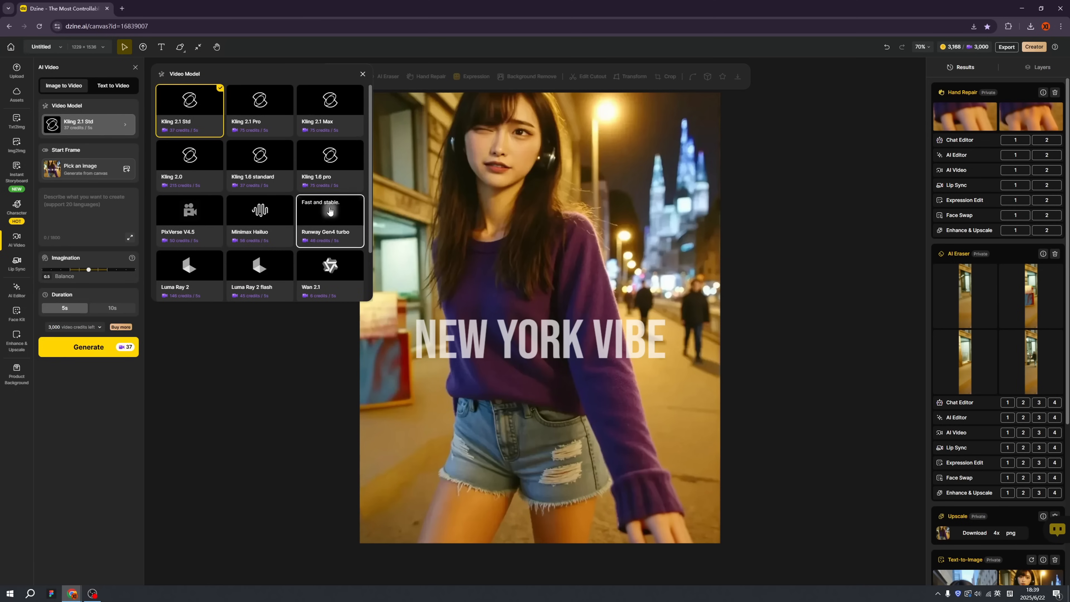
scroll(324, 211, "down", 2)
scroll(319, 206, "up", 2)
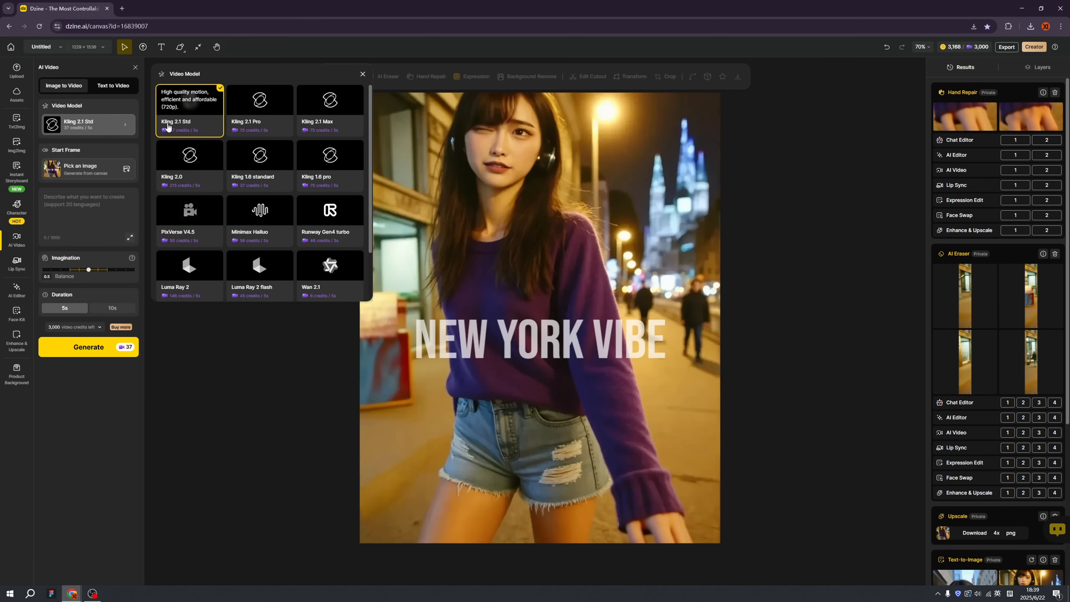
scroll(296, 185, "down", 1)
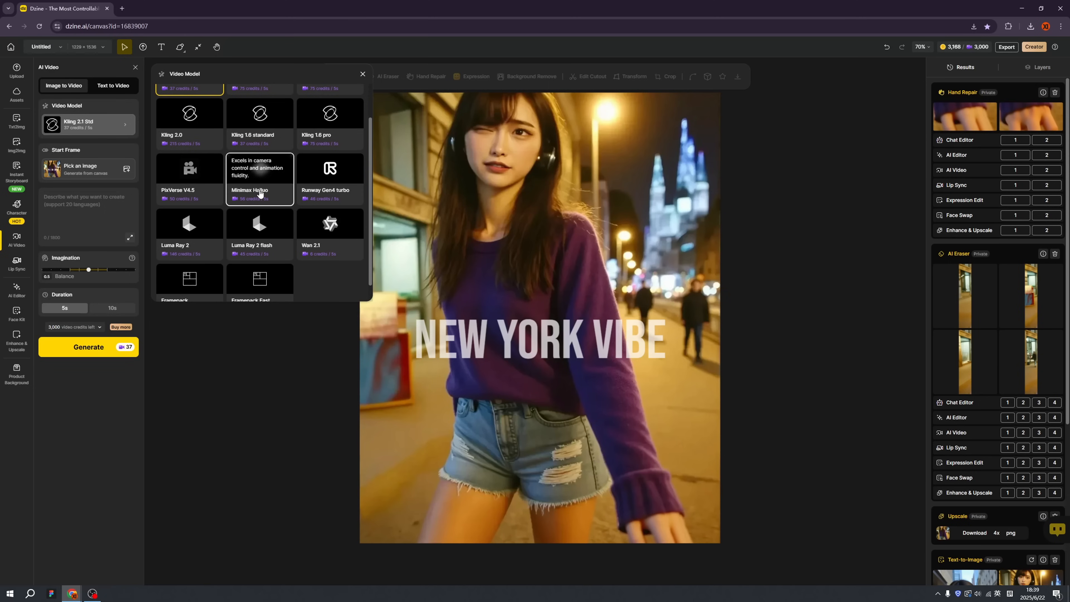
scroll(260, 192, "down", 1)
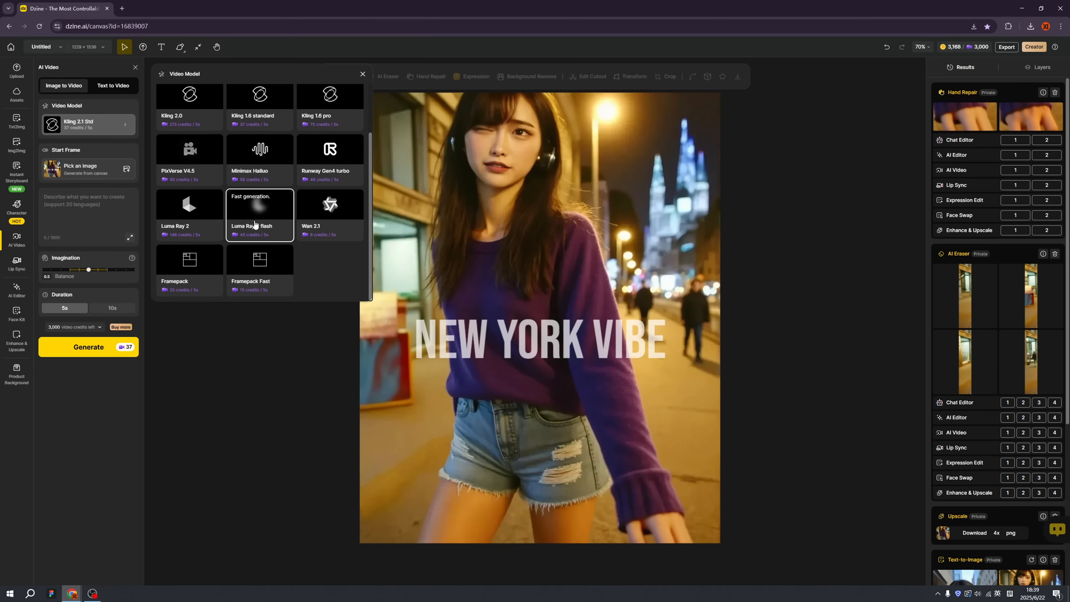
scroll(255, 223, "up", 3)
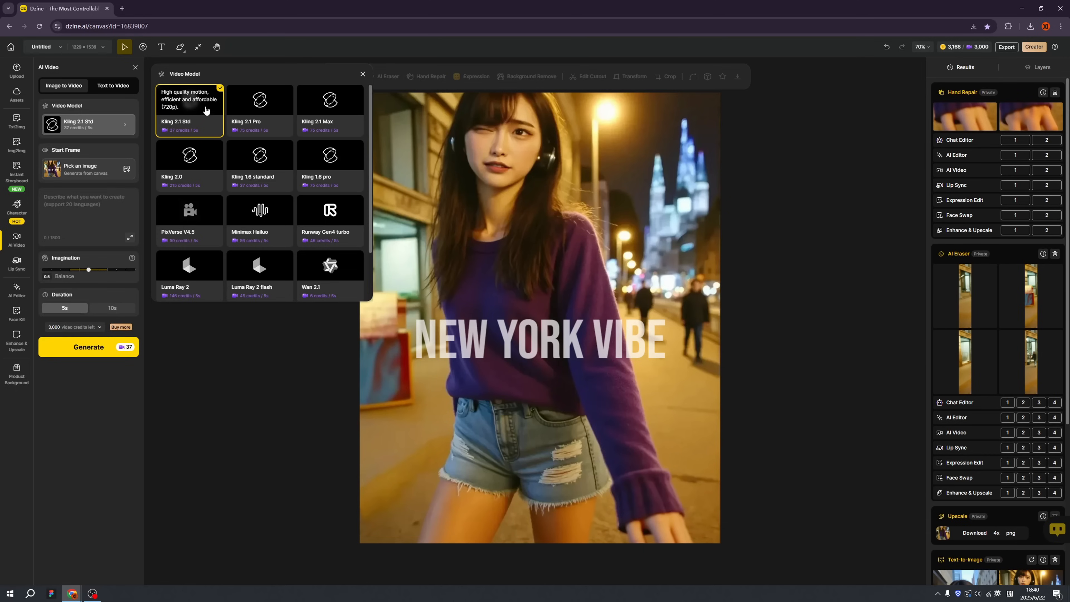
left_click(271, 125)
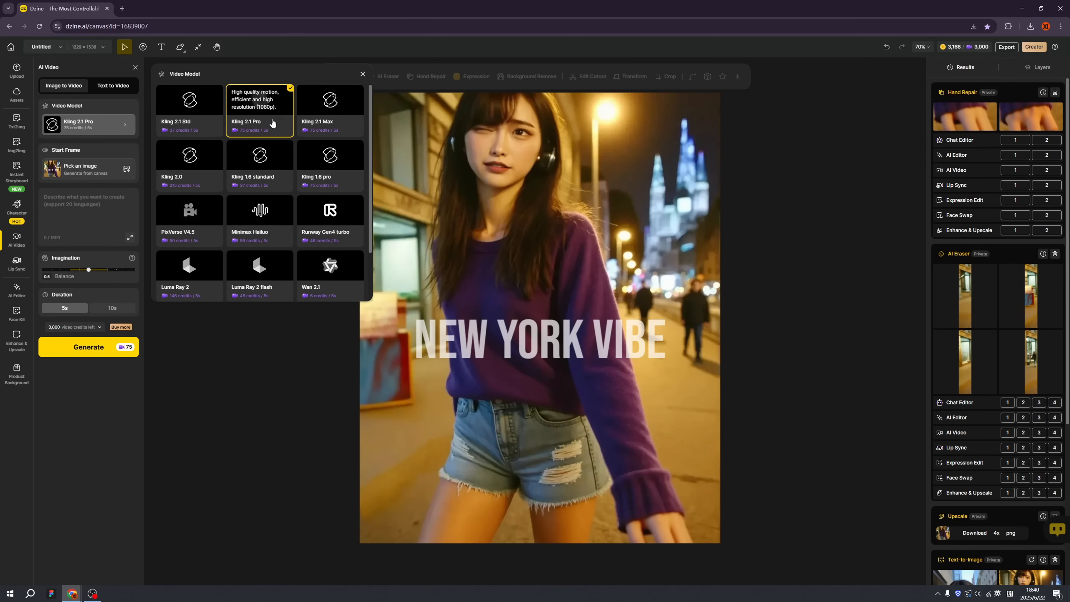
- Generate the 5-second video from the canvas image without a prompt, and close its playback
left_click(120, 217)
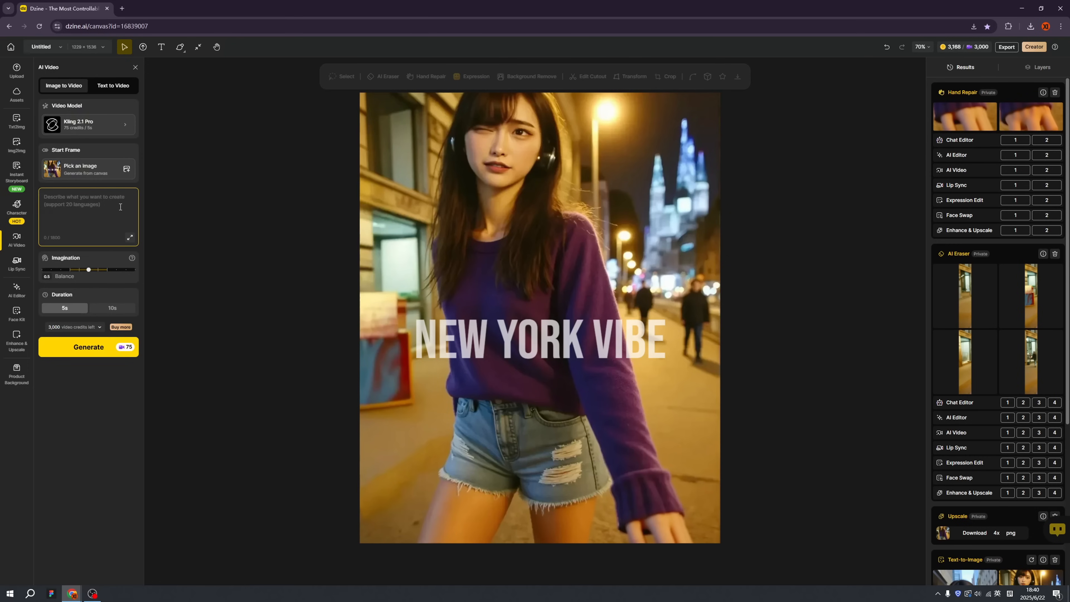
left_click(72, 296)
left_click(96, 356)
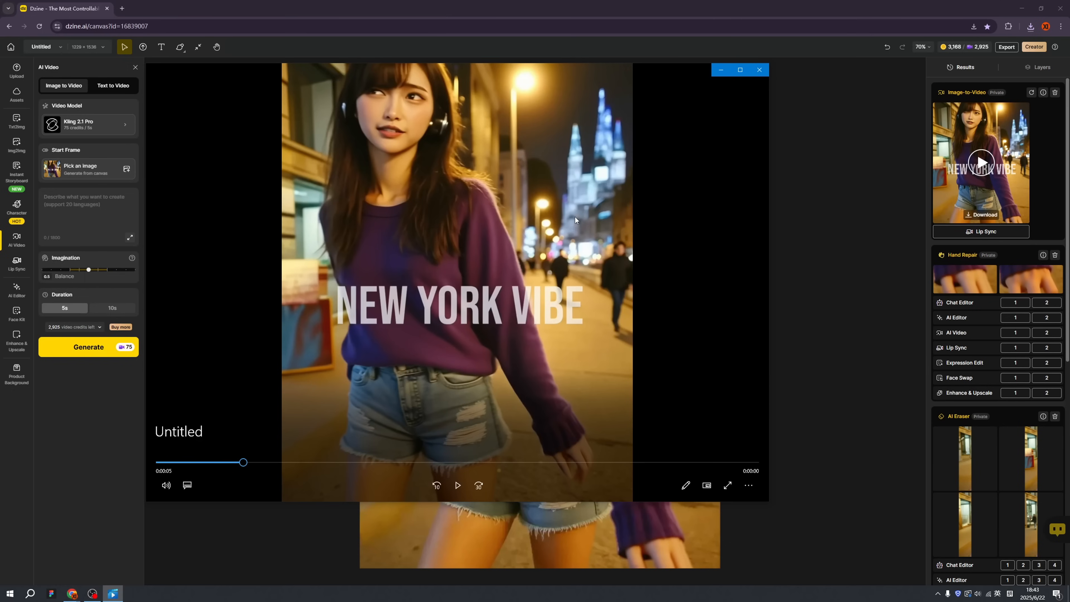
left_click(787, 224)
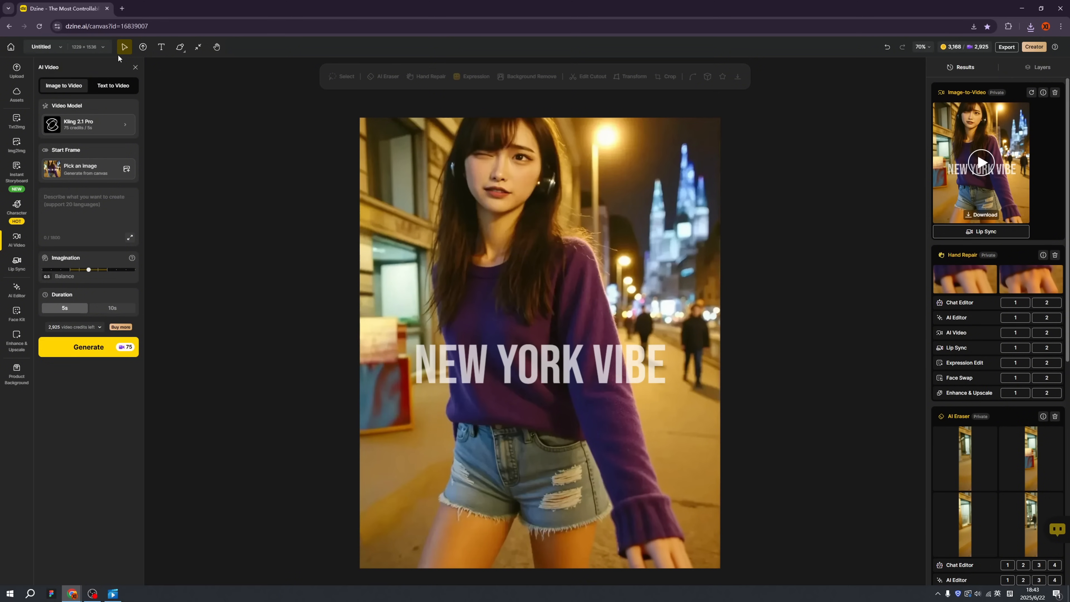
- Set up Lip Sync on the girl's face in the generated video, using the female English voice Brittney
left_click(984, 232)
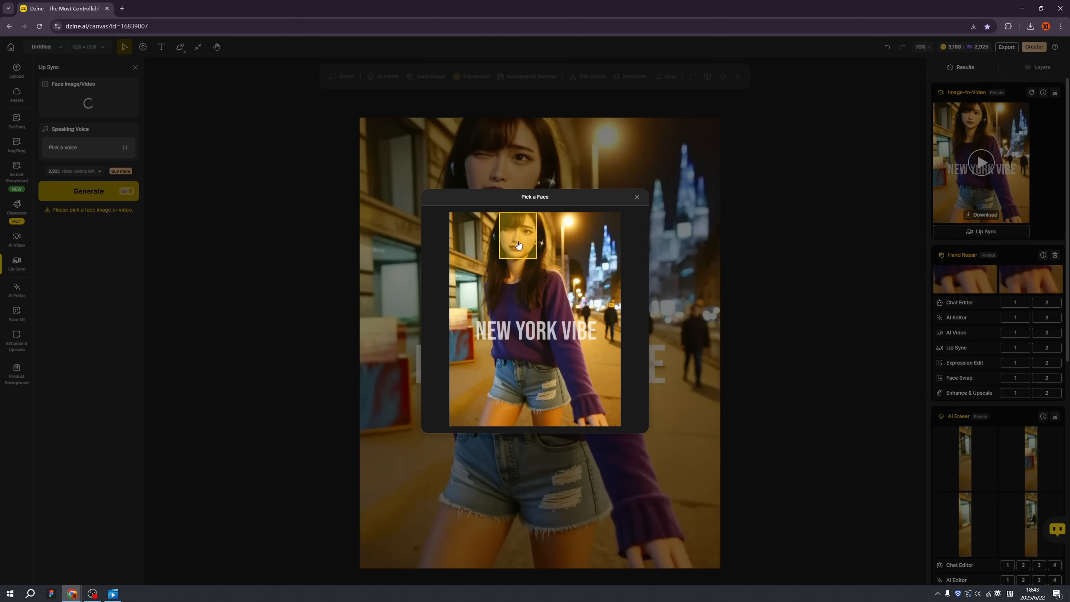
left_click(516, 243)
left_click(89, 238)
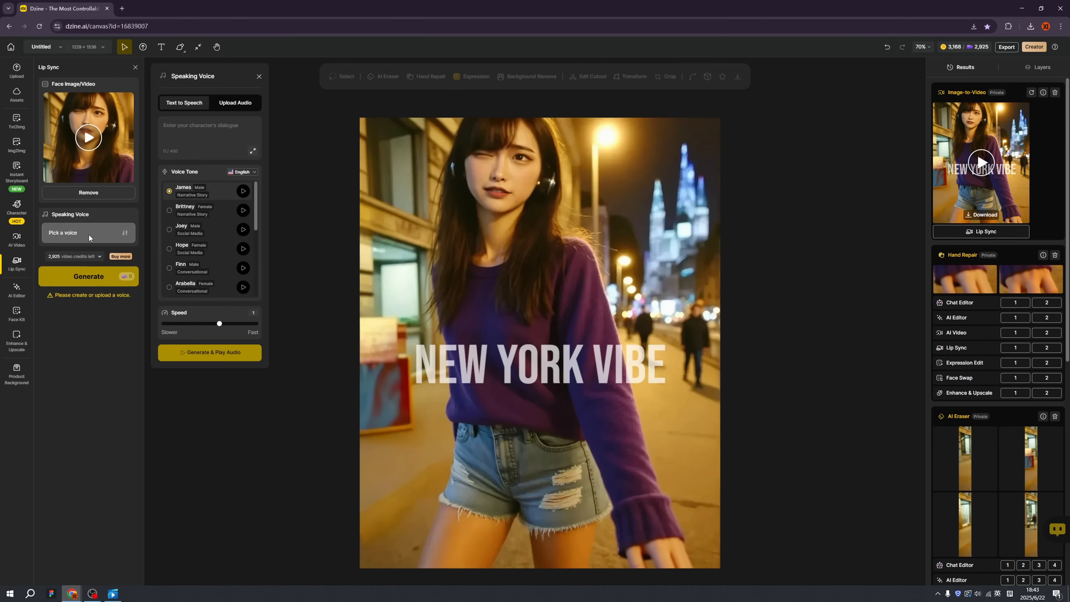
left_click(243, 211)
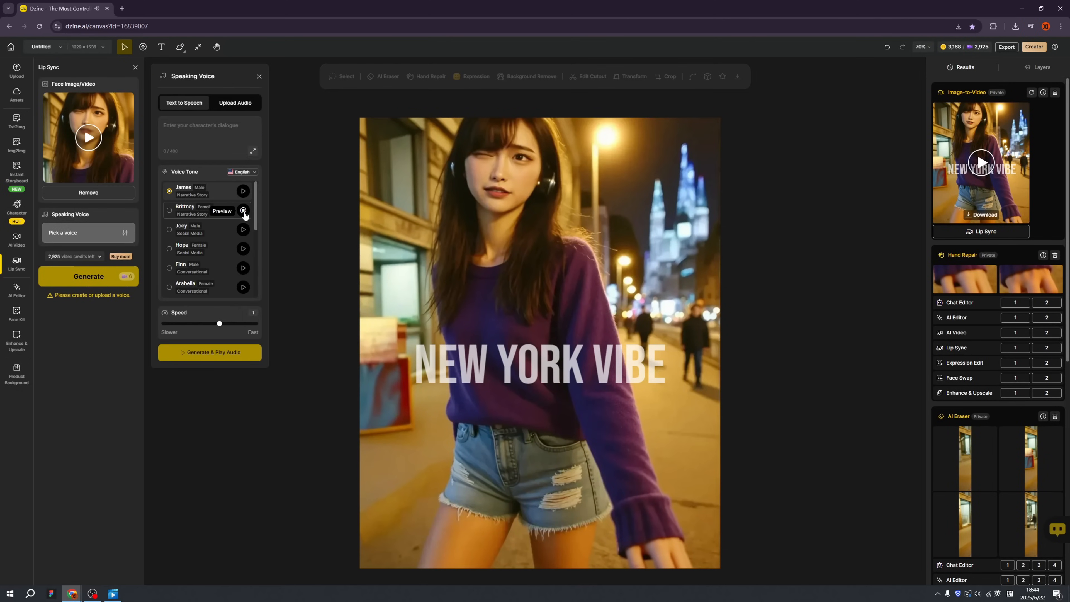
left_click(245, 215)
- Create speech audio with the dialogue "This is new york!" and generate the lip-sync video from it
left_click(207, 137)
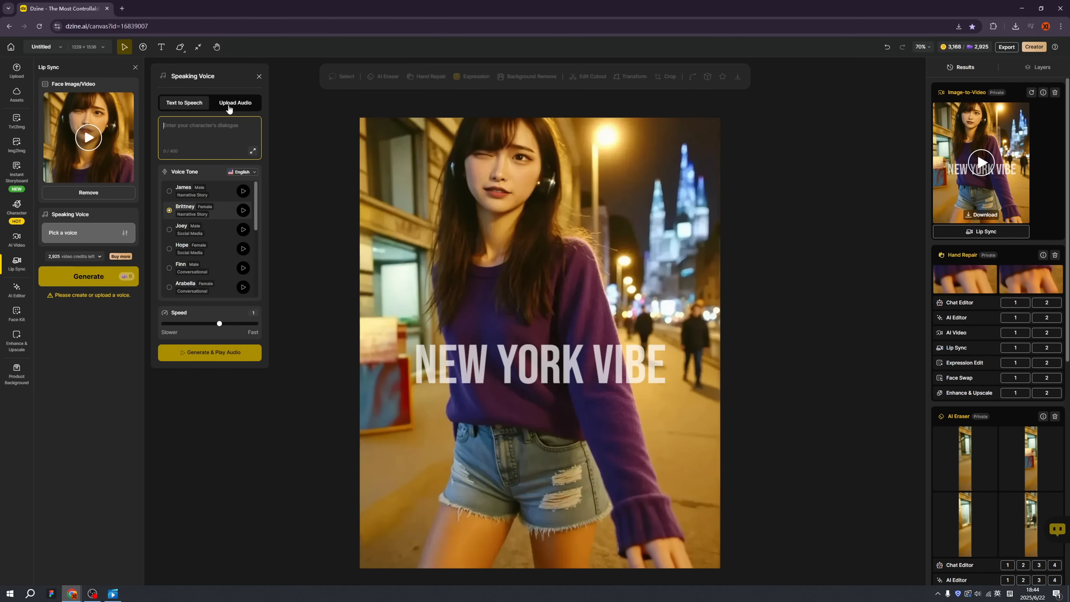
type("This is new york!")
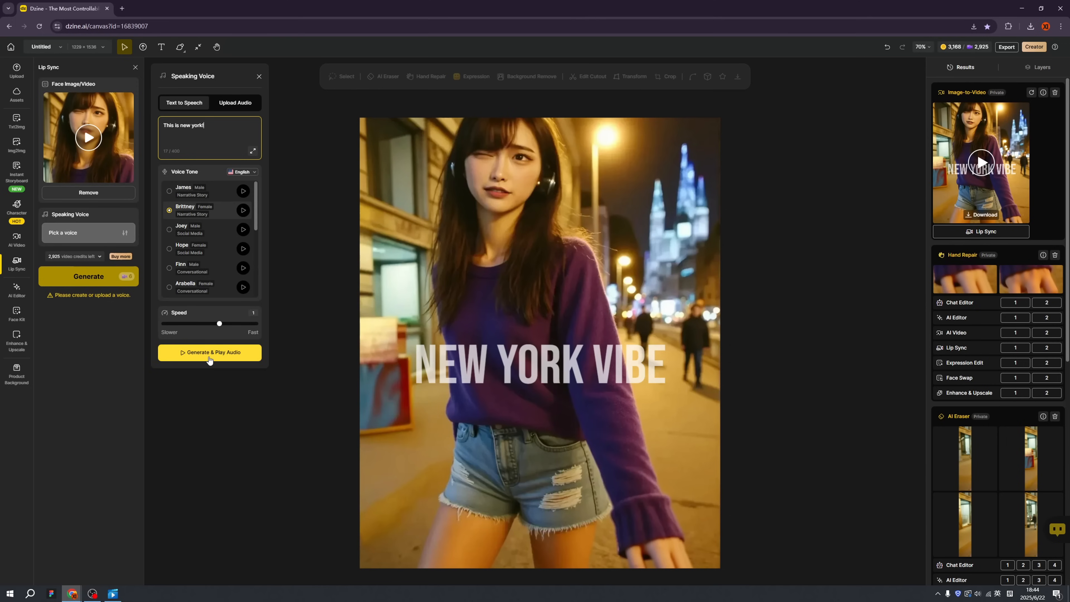
left_click(209, 354)
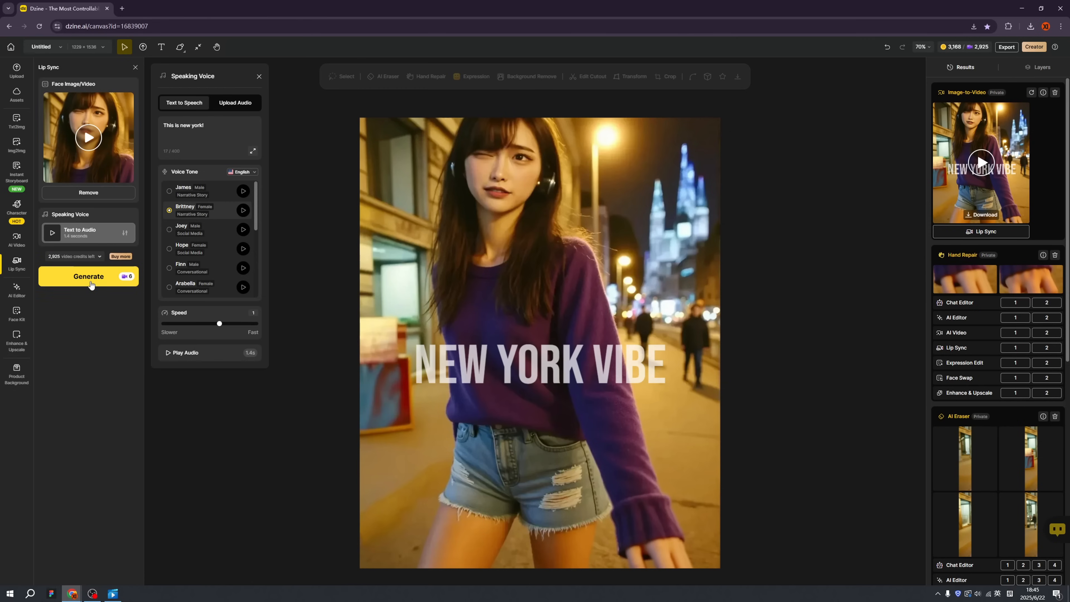
left_click(90, 285)
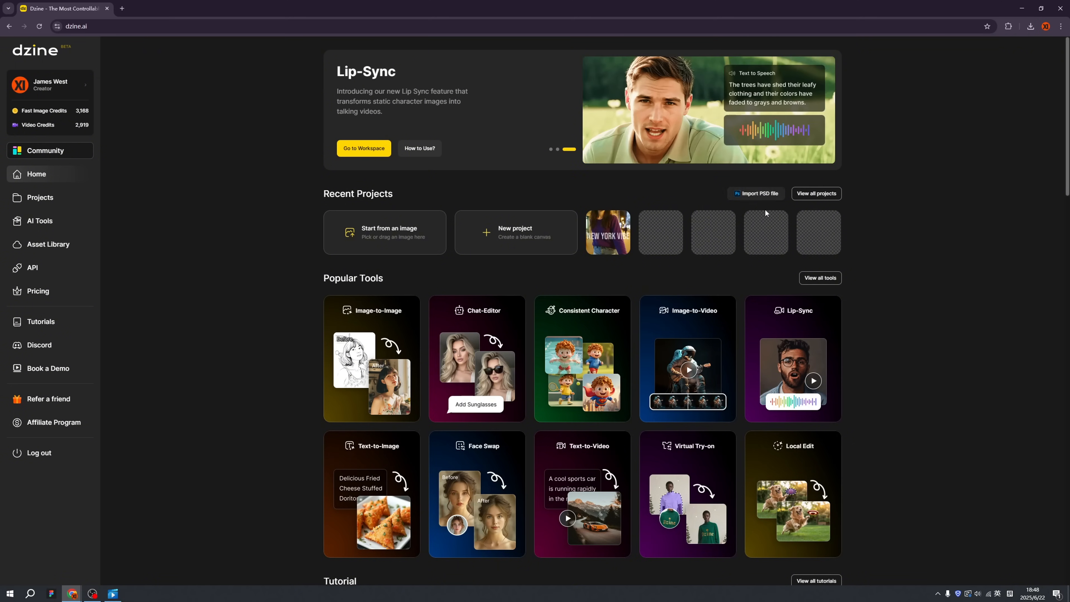
- Start a Virtual Try-on and lasso the model's white turtleneck to replace it with the pink strawberry T-shirt
scroll(871, 305, "down", 4)
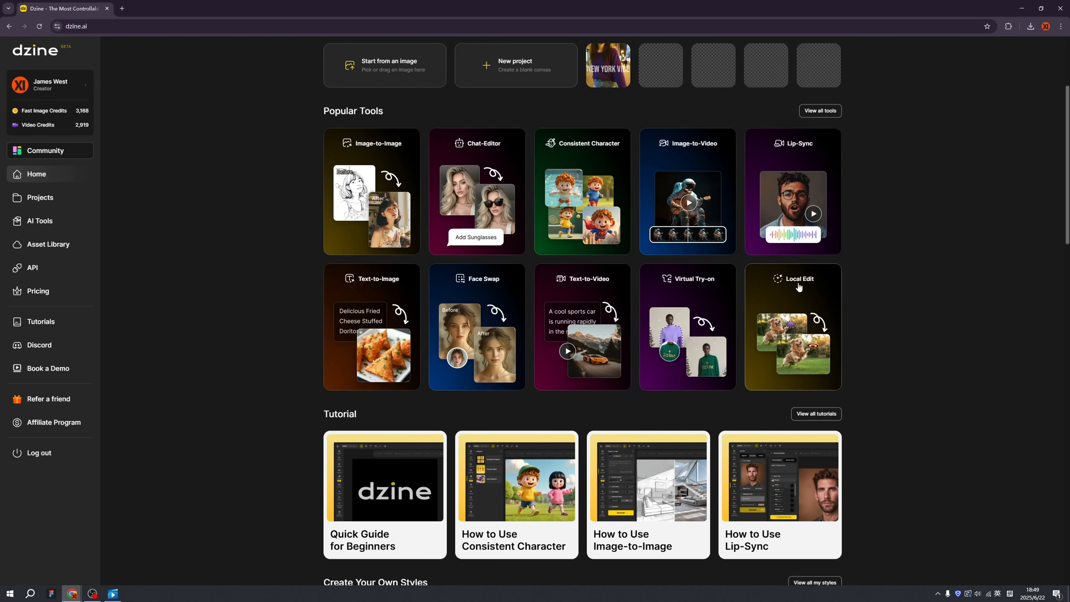
left_click(694, 298)
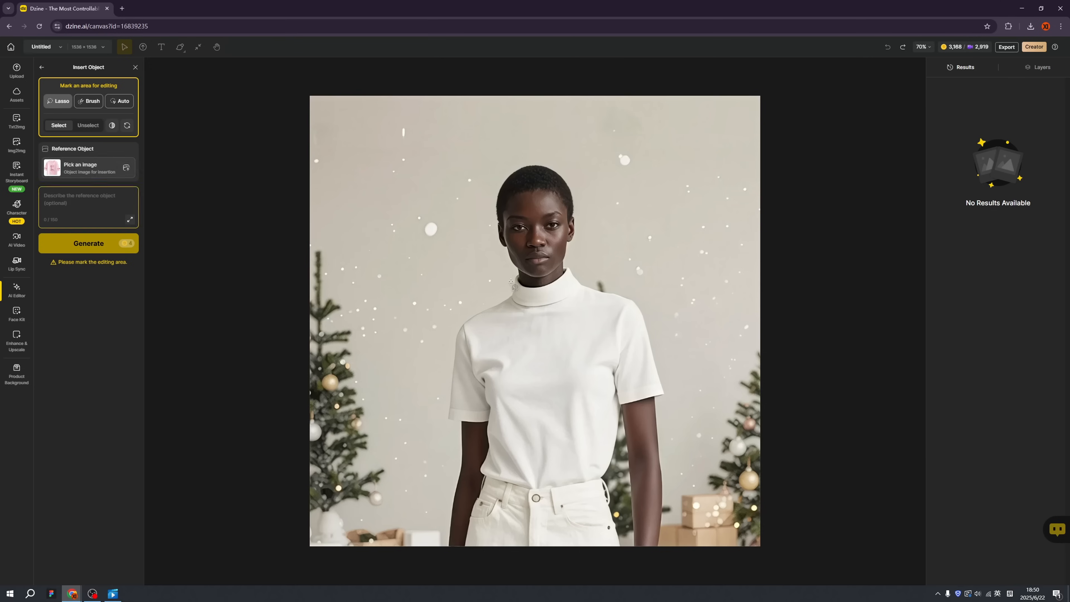
mouse_move(517, 276)
left_mouse_down()
mouse_move(457, 324)
mouse_move(443, 384)
mouse_move(442, 427)
mouse_move(481, 426)
mouse_move(475, 471)
mouse_move(506, 482)
mouse_move(592, 490)
mouse_move(613, 474)
mouse_move(624, 412)
mouse_move(659, 404)
mouse_move(633, 297)
left_mouse_up()
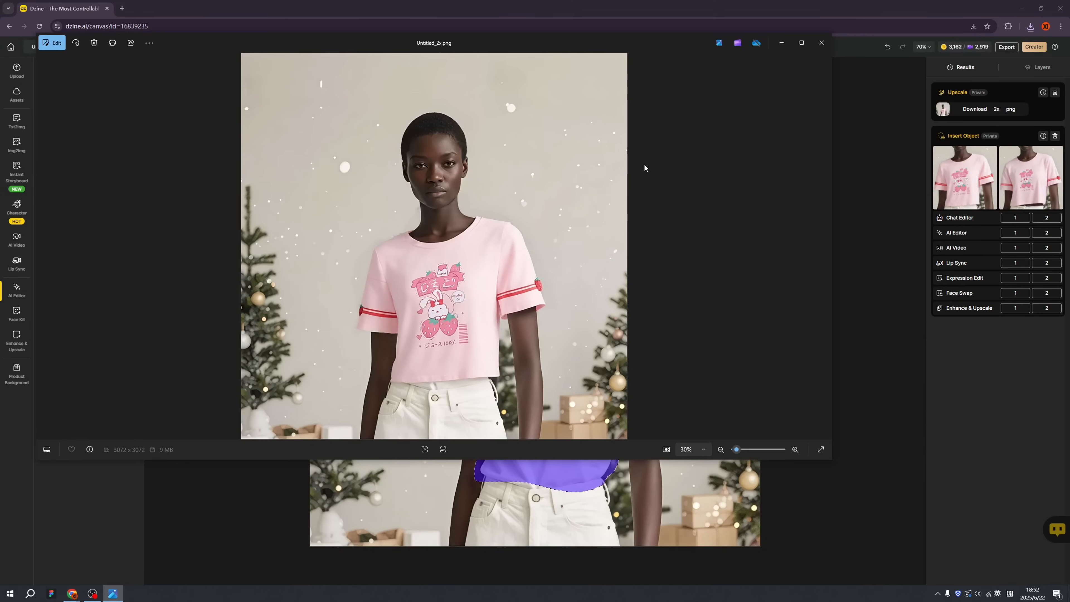
left_click(821, 43)
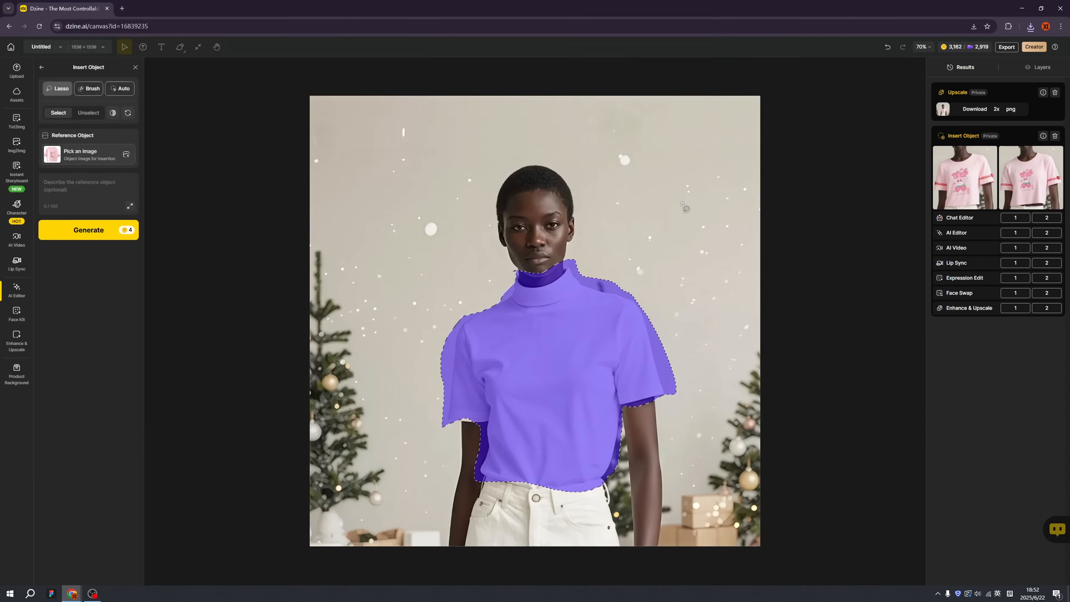
- Compare the first Insert Object result with the original photo of the model
left_click(964, 177)
left_click(567, 525)
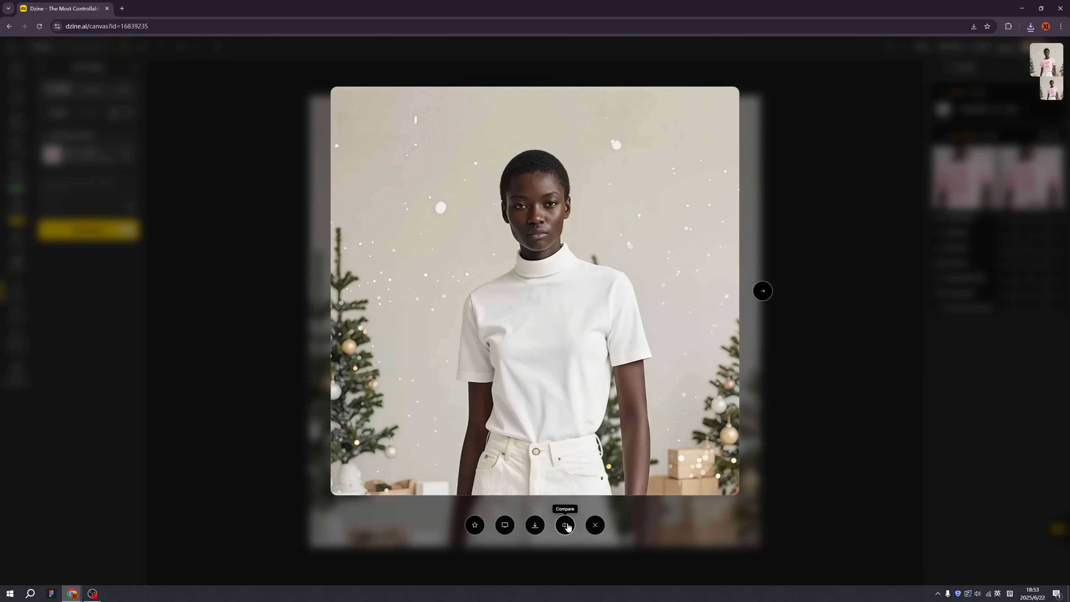
left_click(567, 526)
left_click(567, 526)
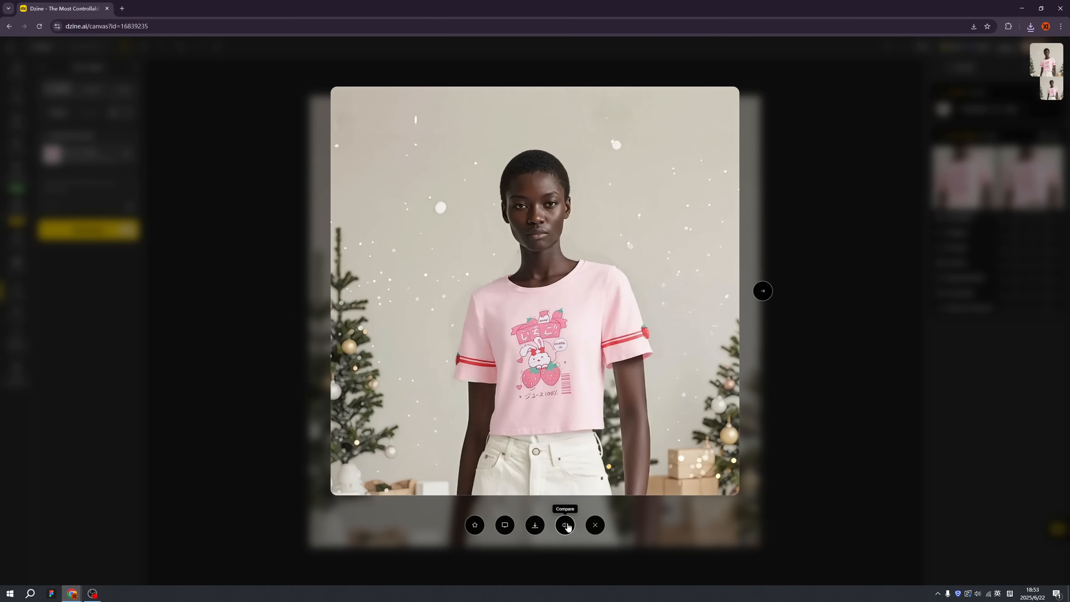
left_click(567, 526)
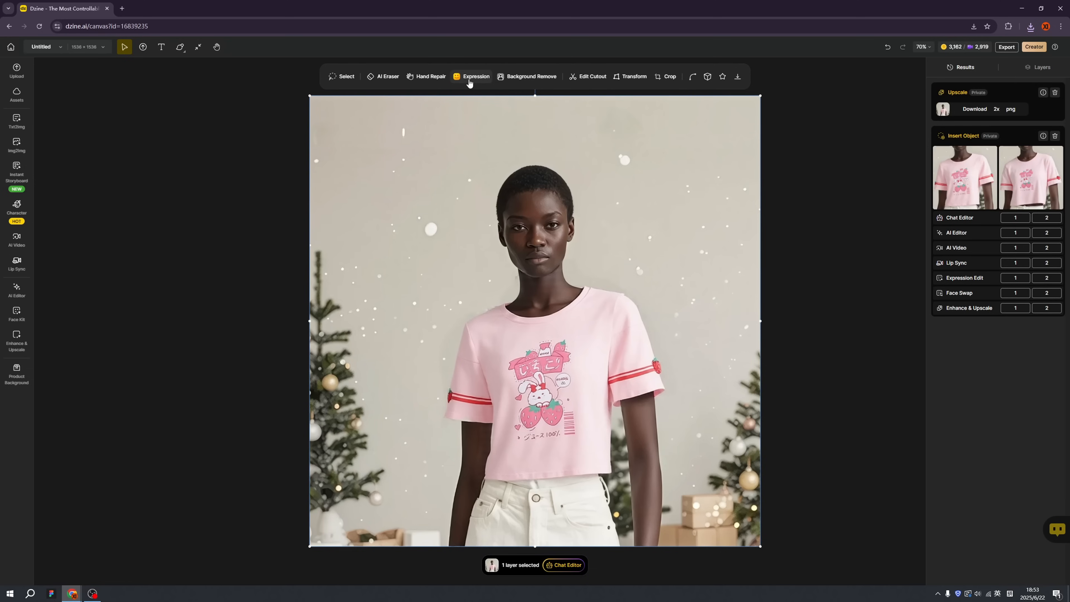
- Edit the model's expression: eye openness 6.07, horizontal gaze 9.11, vertical gaze 10.18, wink 24.38, lip openness 0.12, smile 0.97, roundness -36.25
left_click(470, 76)
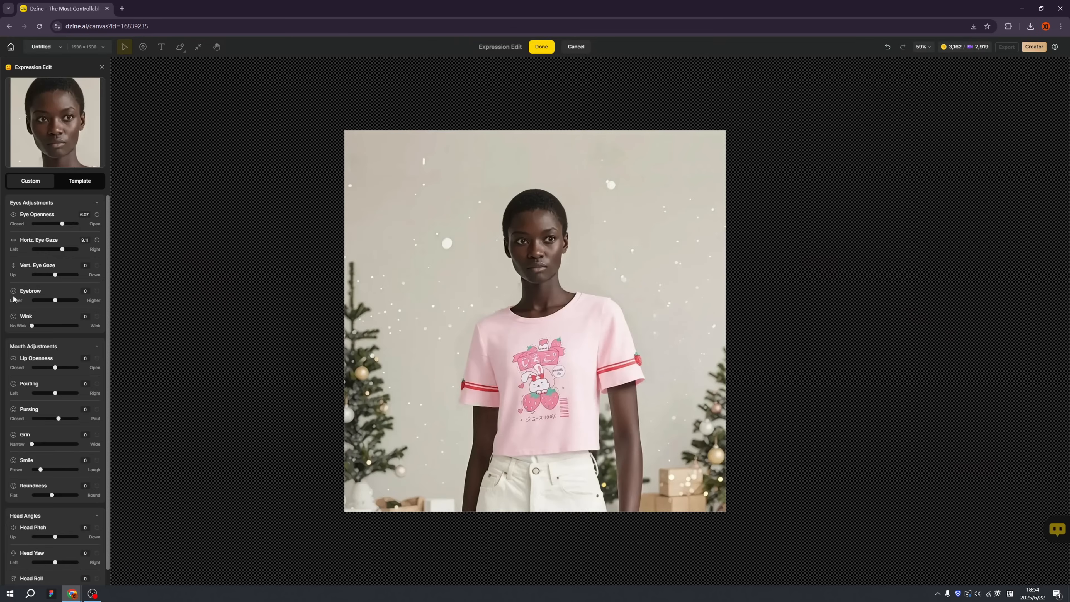
left_click_drag(55, 274, 47, 275)
left_click(59, 326)
left_click_drag(55, 368, 62, 369)
left_click_drag(60, 473, 46, 495)
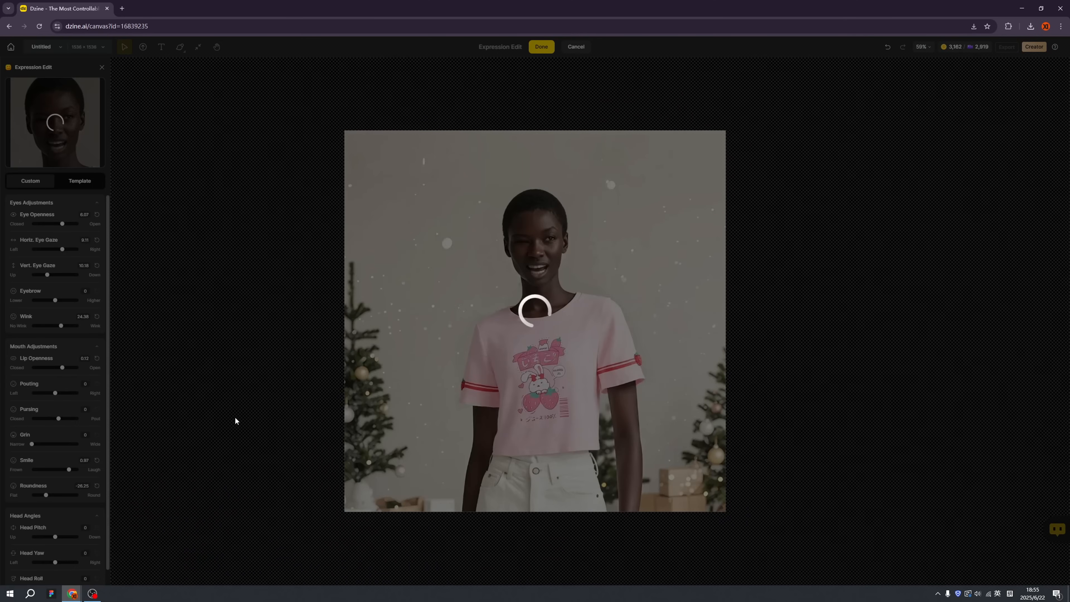
- Turn the model's head slightly with a Head Yaw of 6.43 and apply the expression edit
scroll(51, 527, "down", 1)
left_click_drag(55, 547, 47, 546)
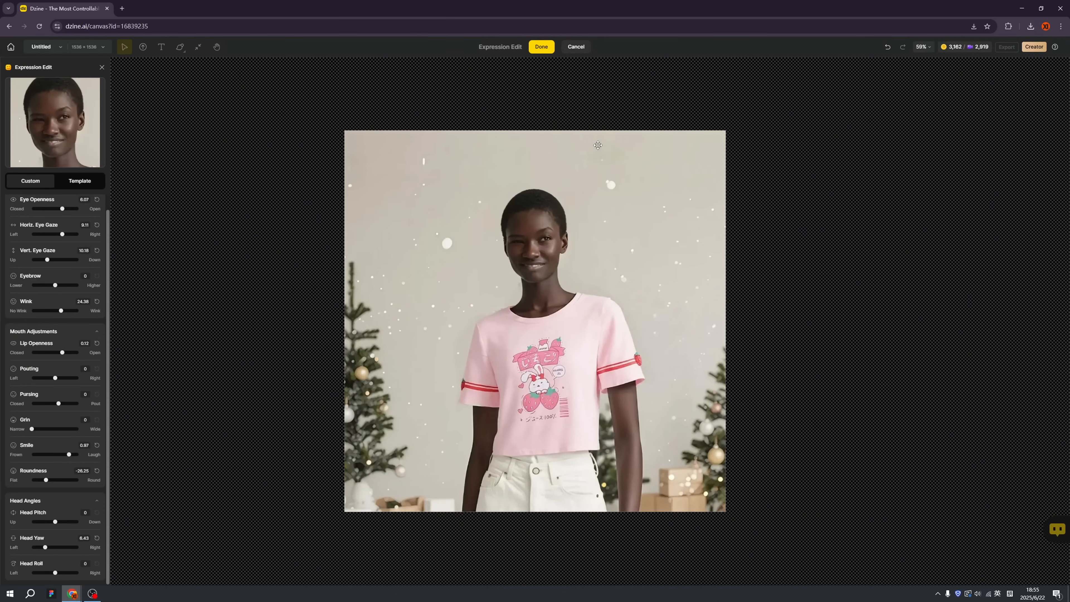
left_click(542, 46)
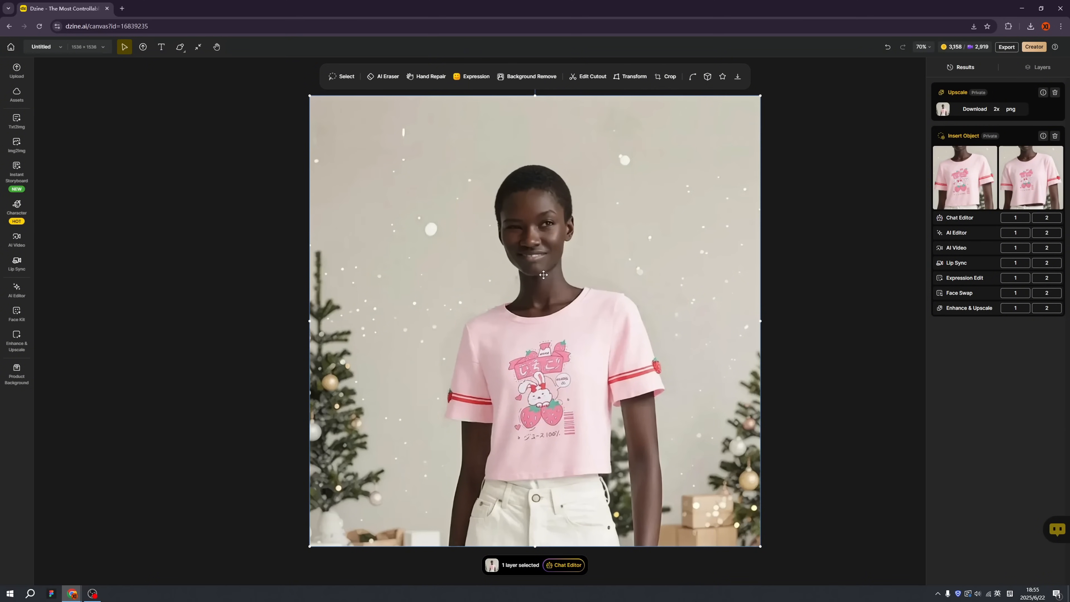
- Generate a 5-second image-to-video of the smiling model with PixVerse V4.5, and close its playback
left_click(24, 245)
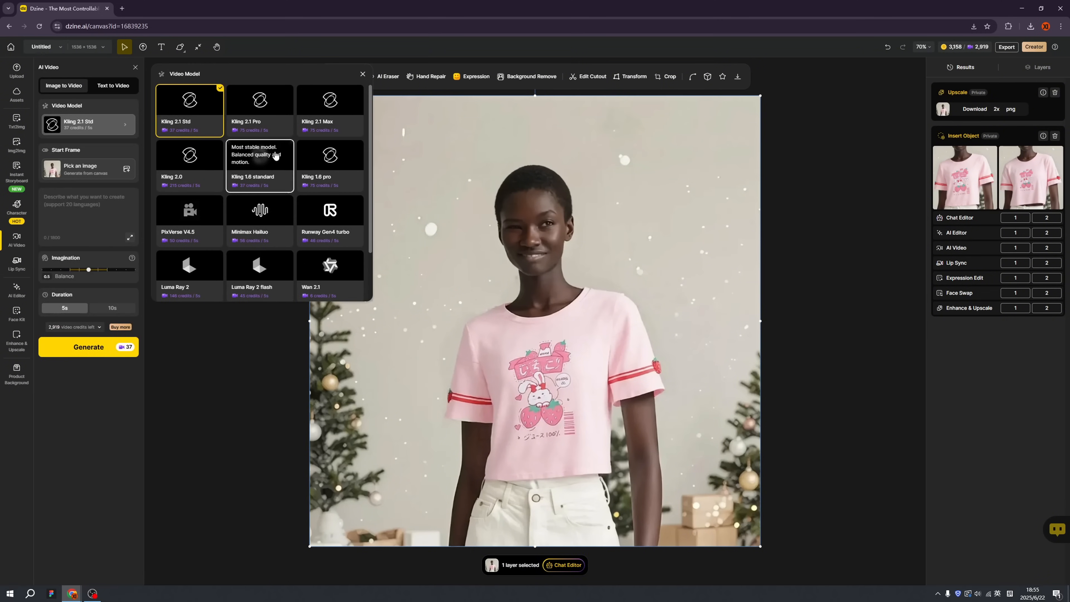
left_click(195, 221)
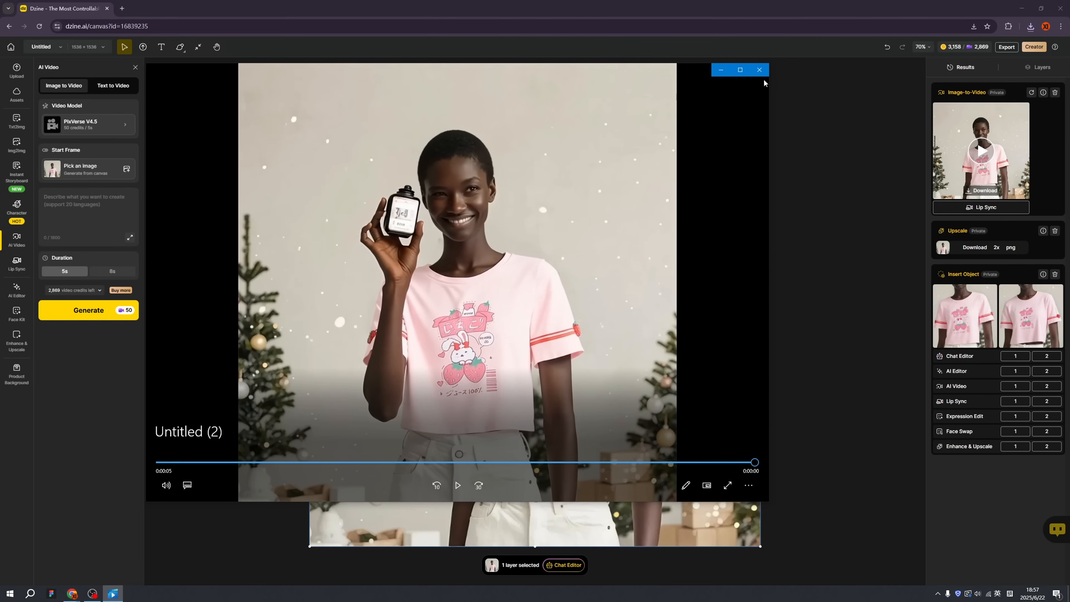
left_click(759, 70)
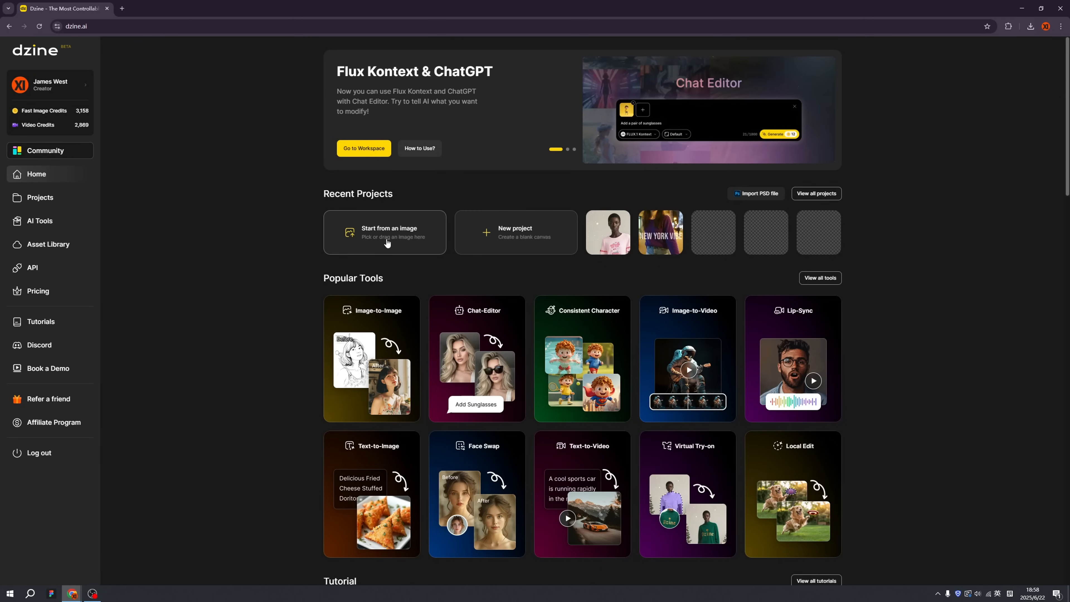
- Start a project from the pink T-shirt image and generate white-background product shots with Product Background
left_click(390, 237)
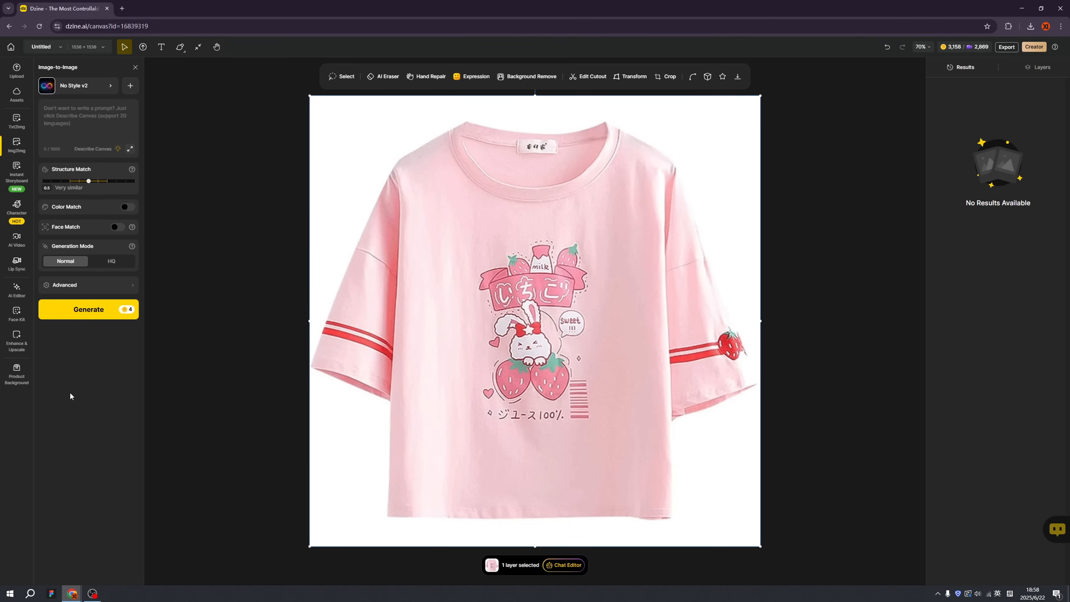
left_click(17, 385)
left_click_drag(527, 287, 561, 287)
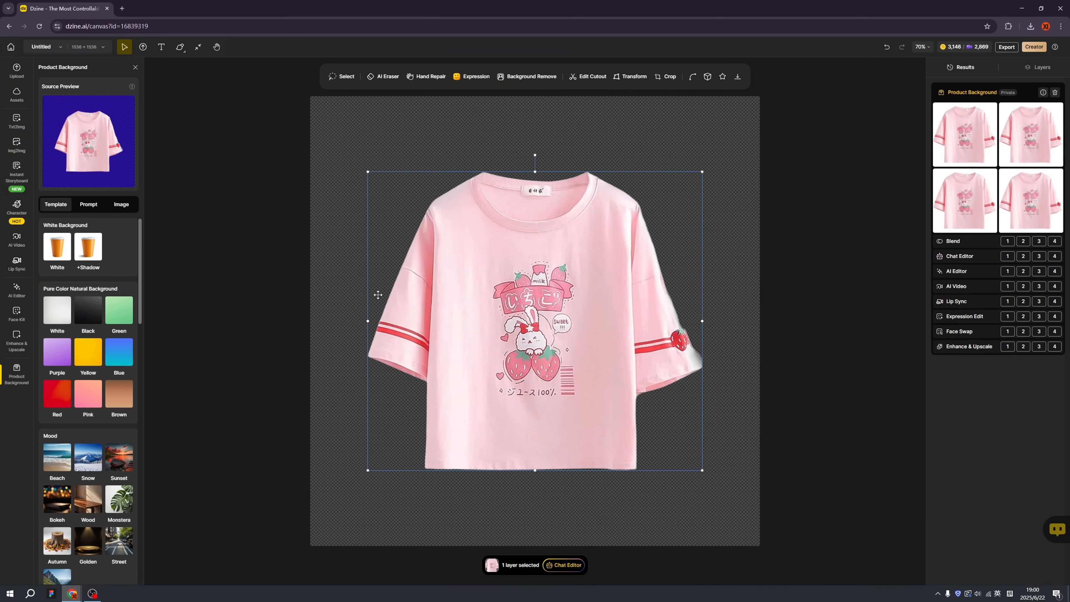
- Generate product shots of the pink T-shirt with the Minimalist template from the Kitchen backgrounds
left_click(286, 297)
scroll(97, 345, "down", 15)
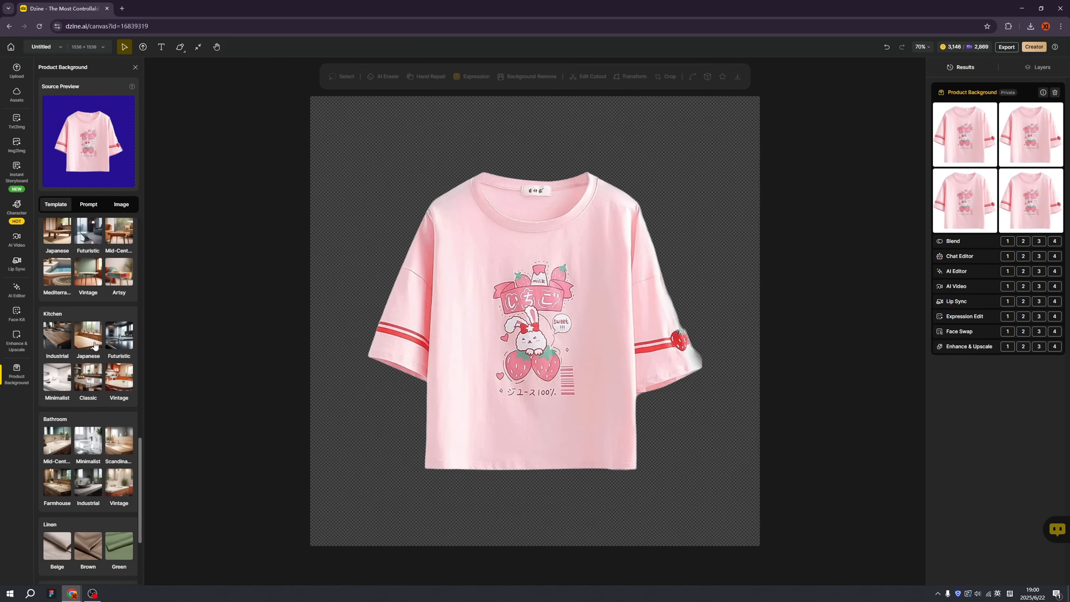
scroll(61, 373, "down", 1)
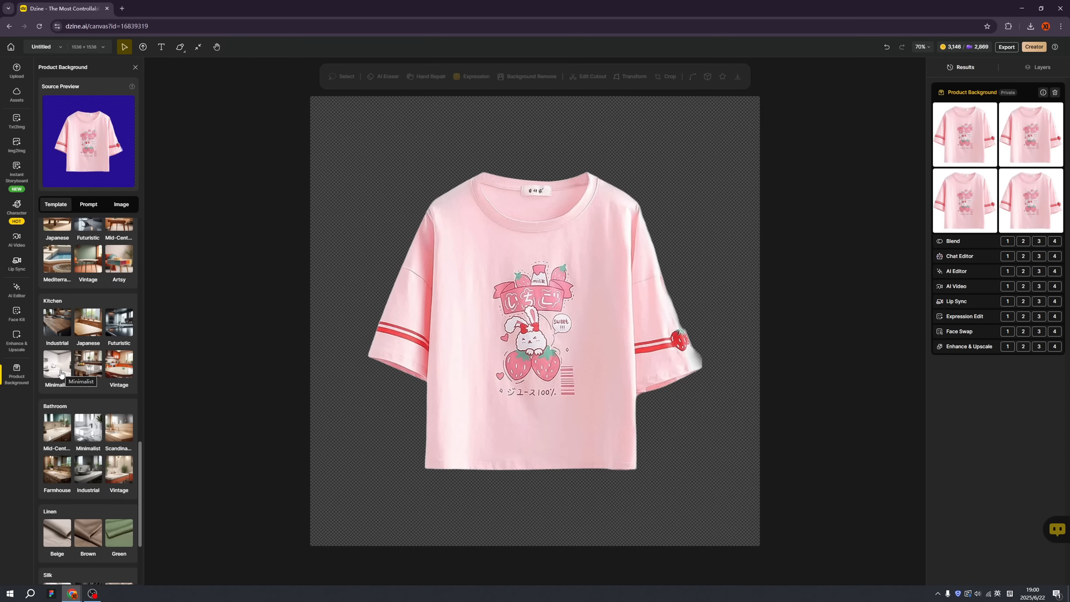
left_click(61, 374)
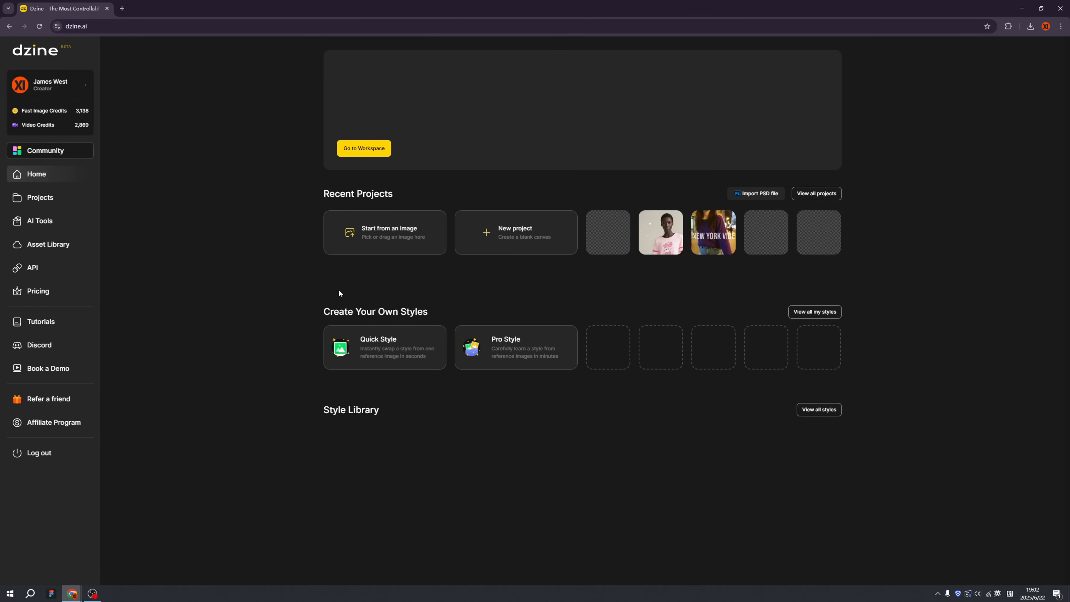
- Examine the home page's popular tools, tutorials, use-case categories from Game Design to Old Photo Restoration, and Style Library
scroll(302, 275, "down", 1)
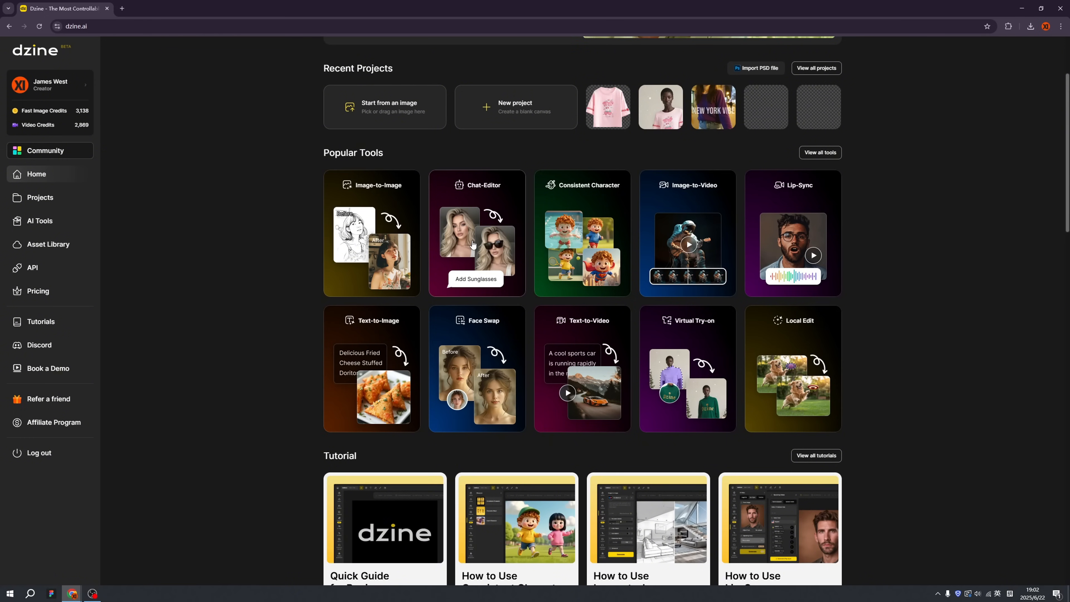
scroll(388, 323, "down", 7)
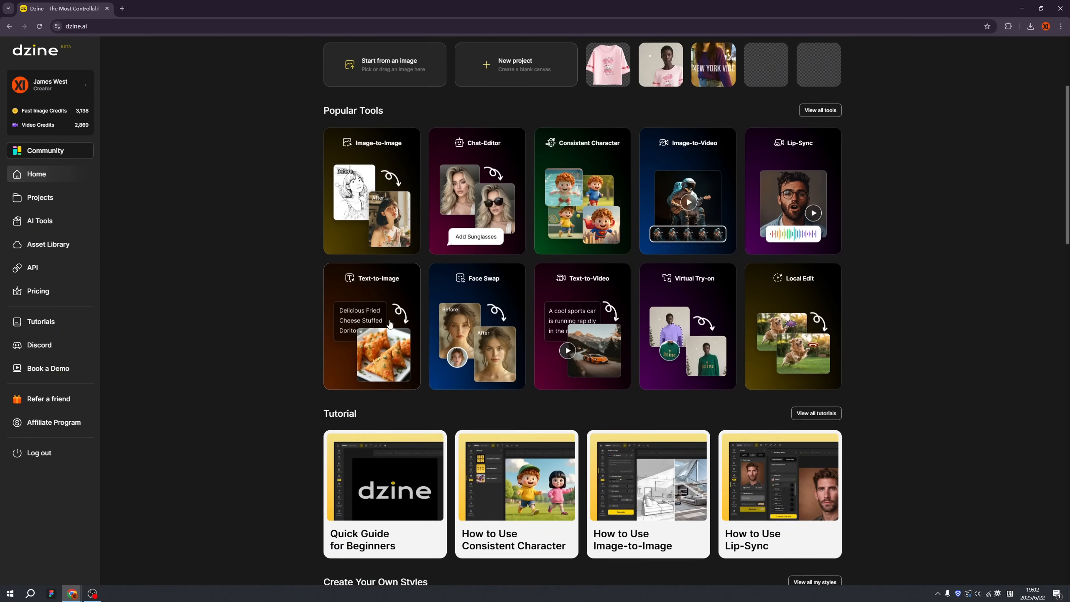
scroll(389, 323, "down", 1)
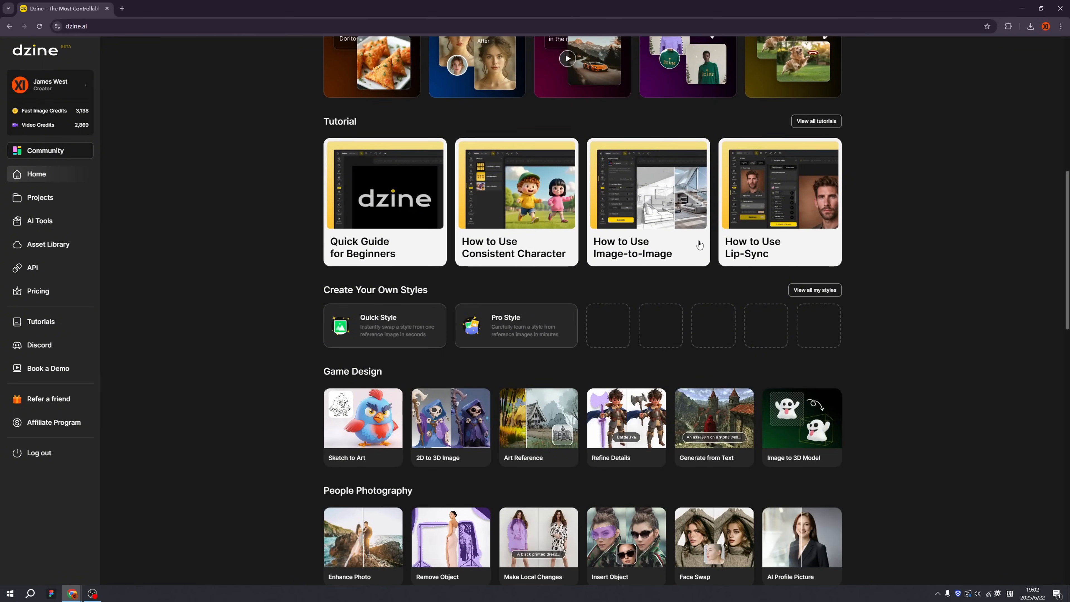
scroll(571, 292, "down", 5)
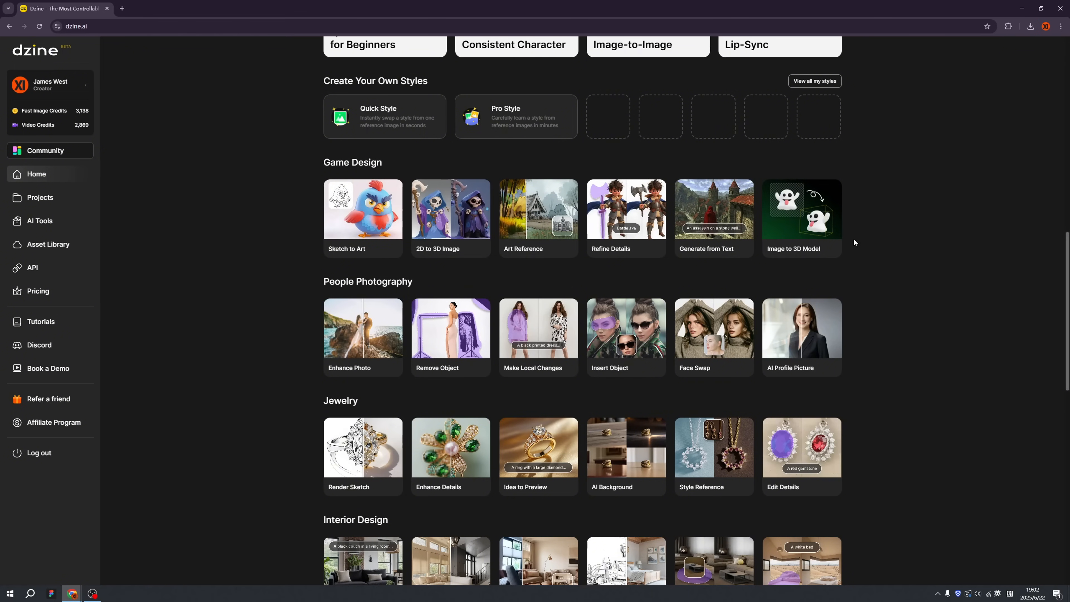
scroll(860, 281, "down", 10)
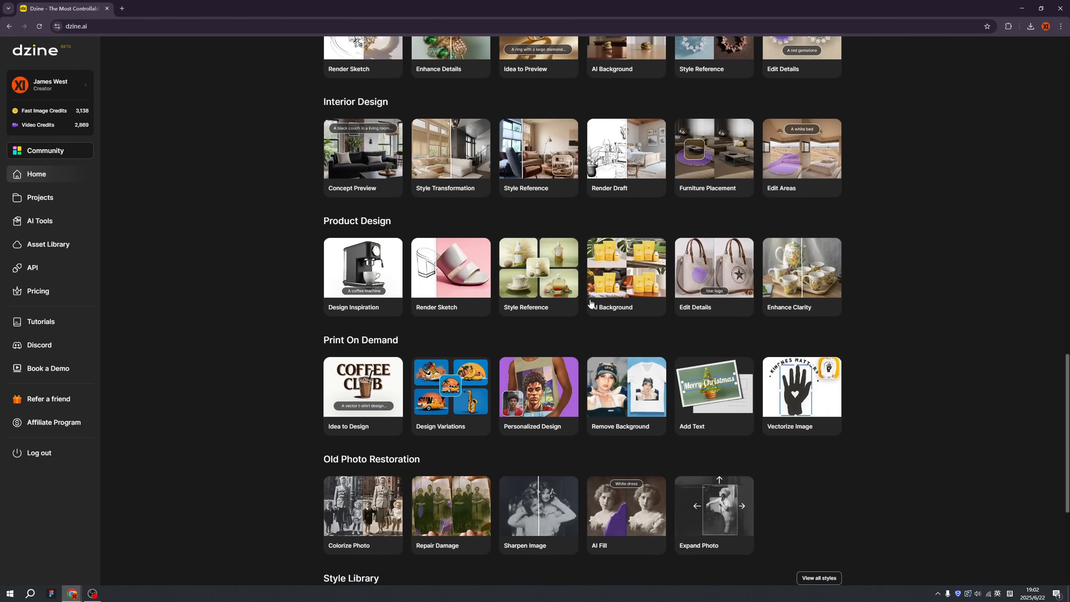
scroll(522, 288, "down", 4)
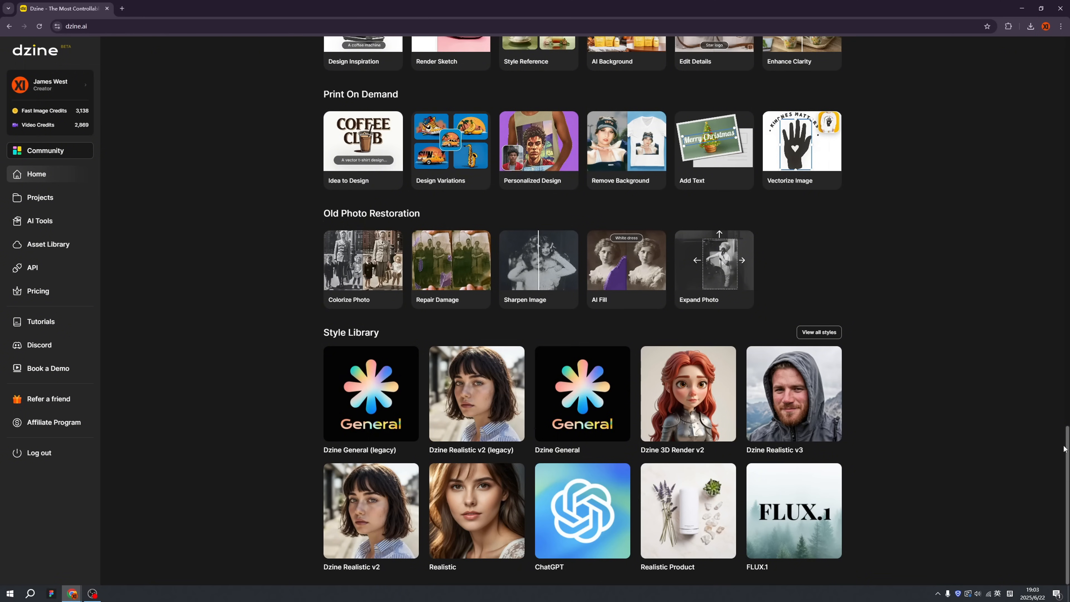
scroll(955, 192, "up", 20)
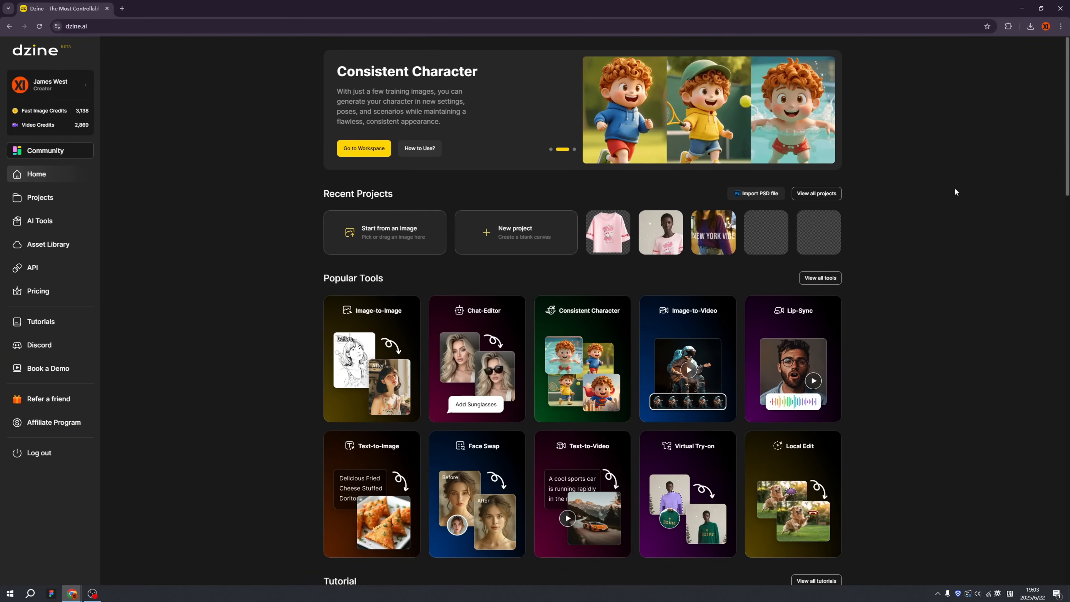